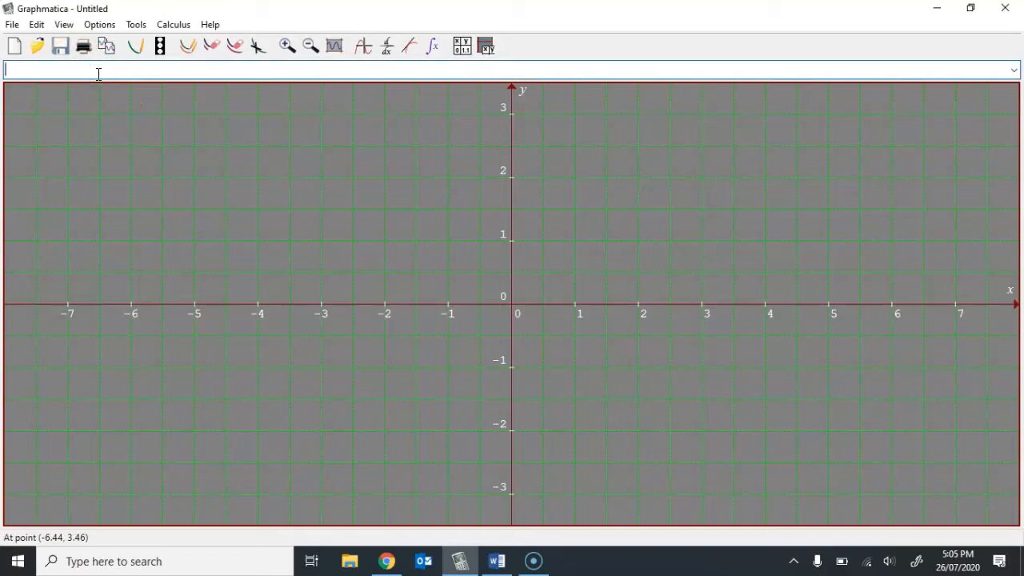
- Plot the line y=x
type("y=x")
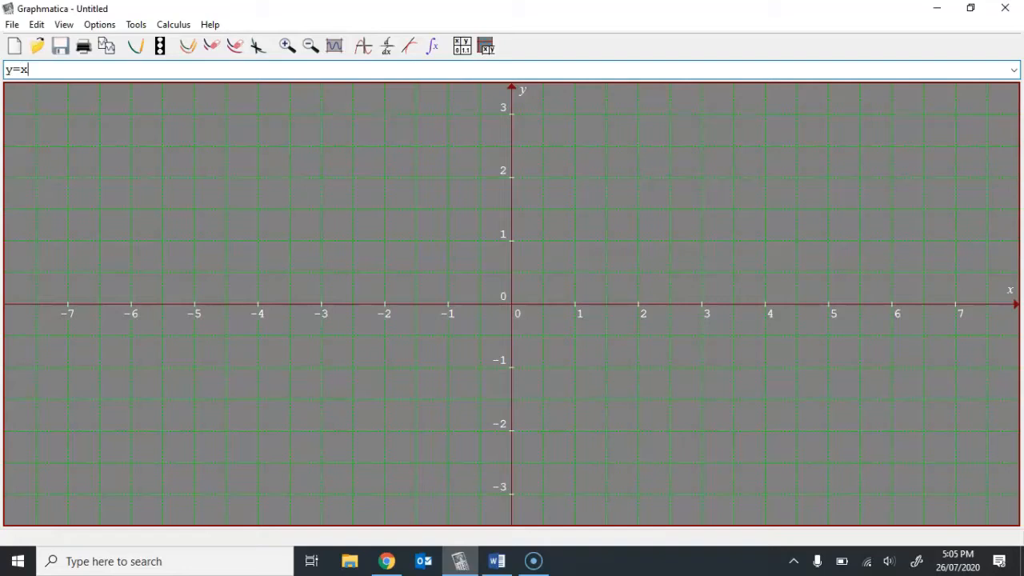
key("Return")
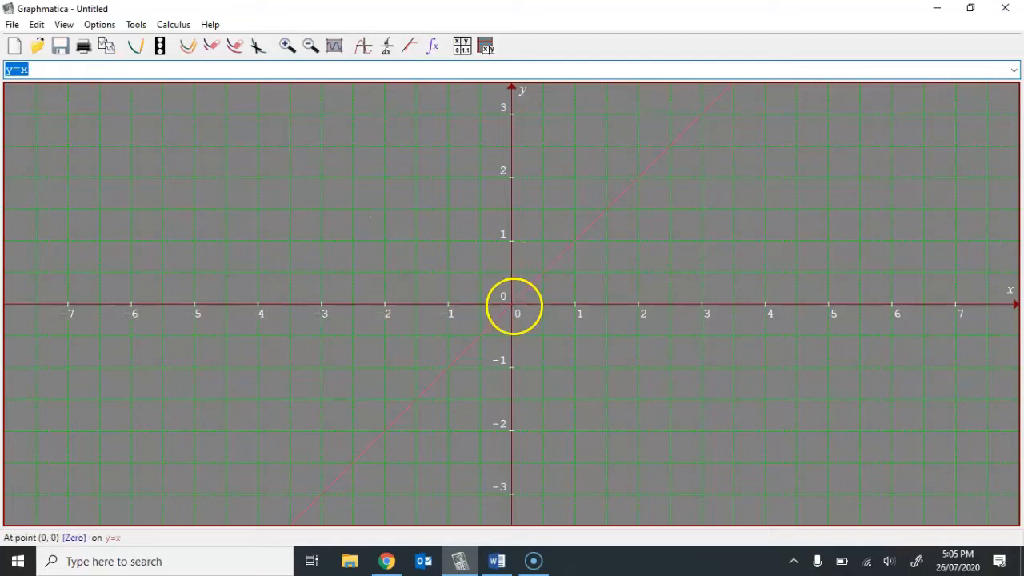
- Inspect the graph options of the y=x line, then trace points along it to the origin
left_click(602, 214)
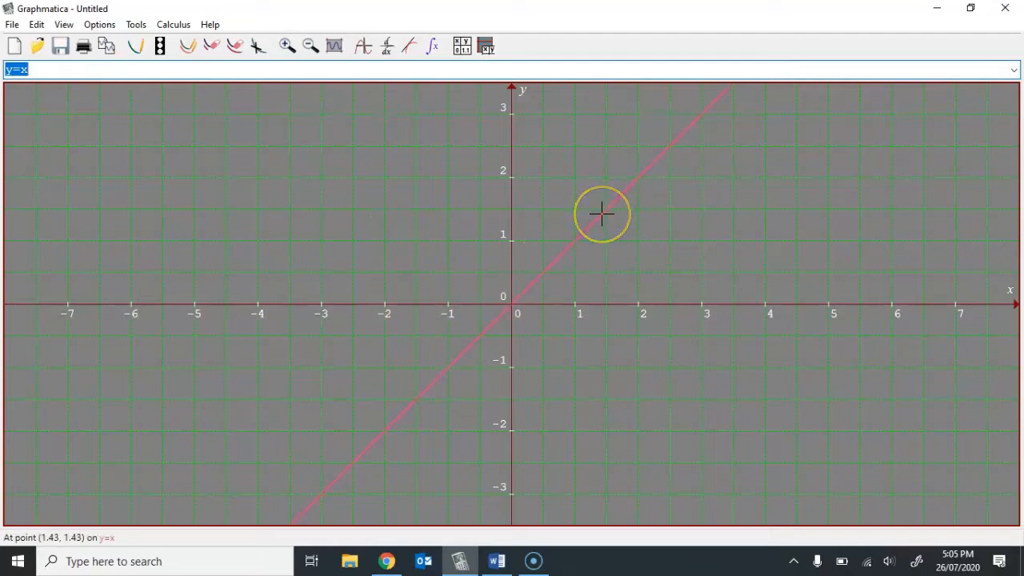
right_click(602, 214)
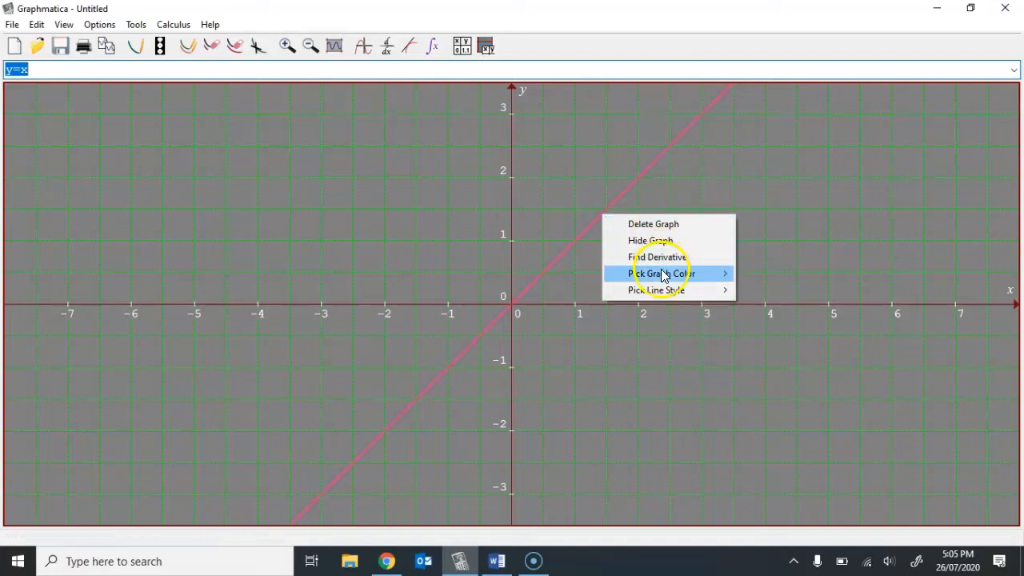
mouse_move(662, 275)
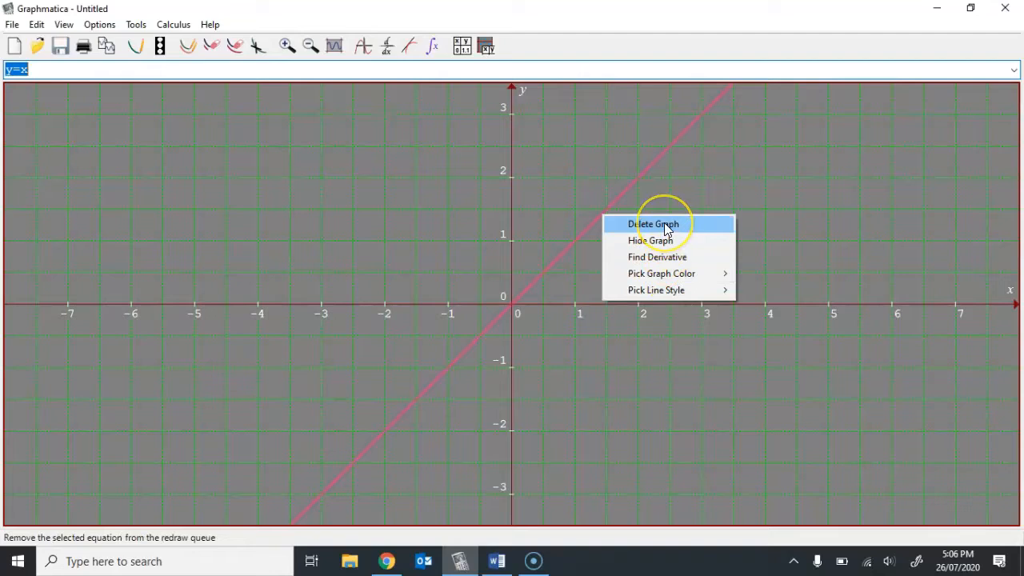
left_click(541, 215)
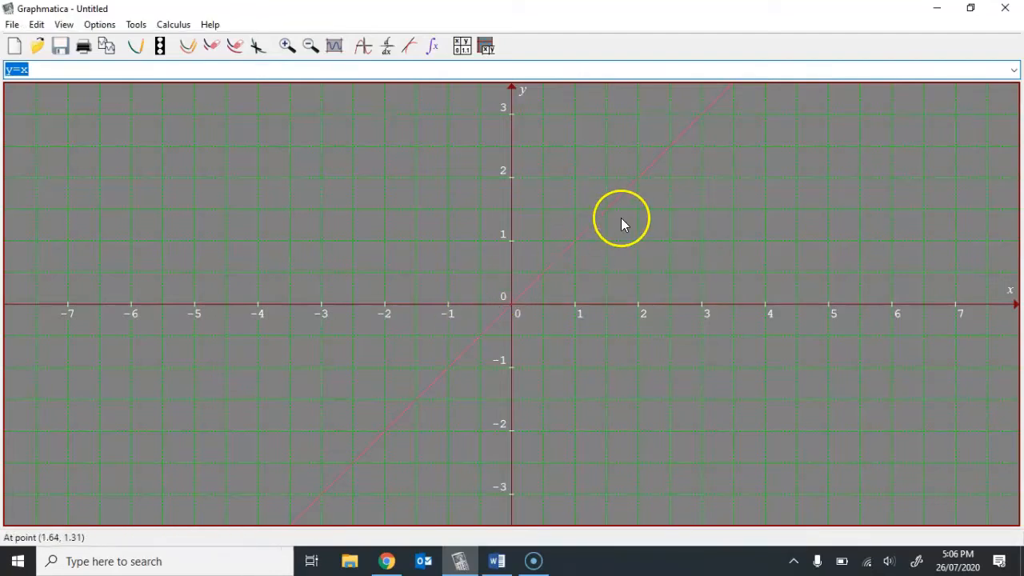
left_click(529, 285)
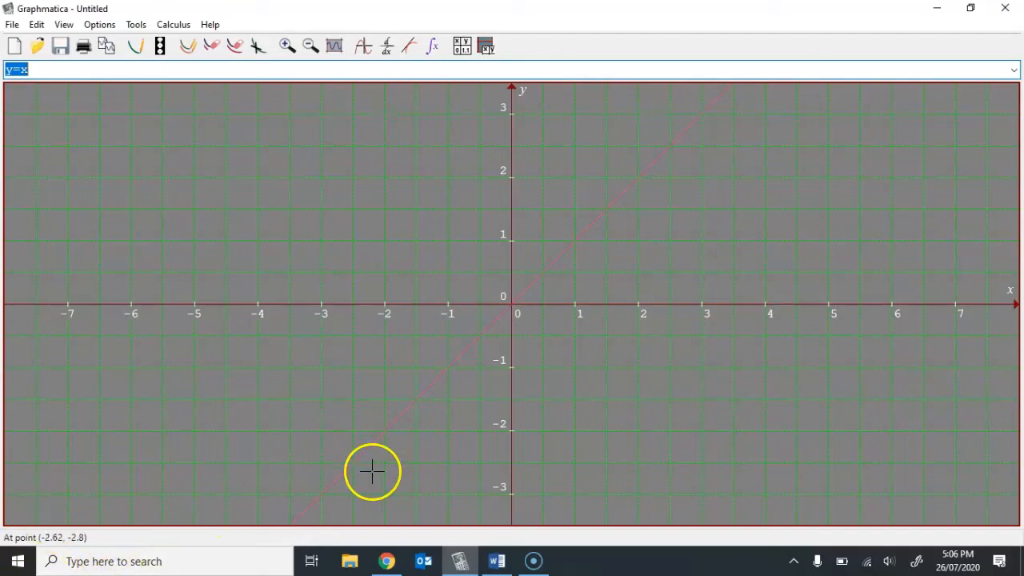
left_click(405, 410)
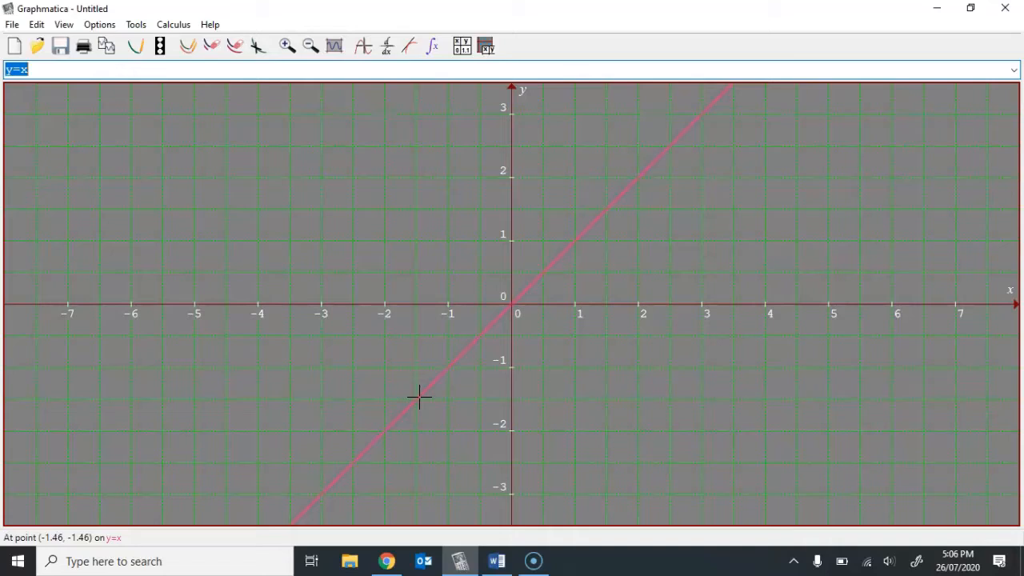
left_click_drag(428, 388, 512, 305)
- Change the equation to y=5x and plot it alongside the first line
left_click(99, 74)
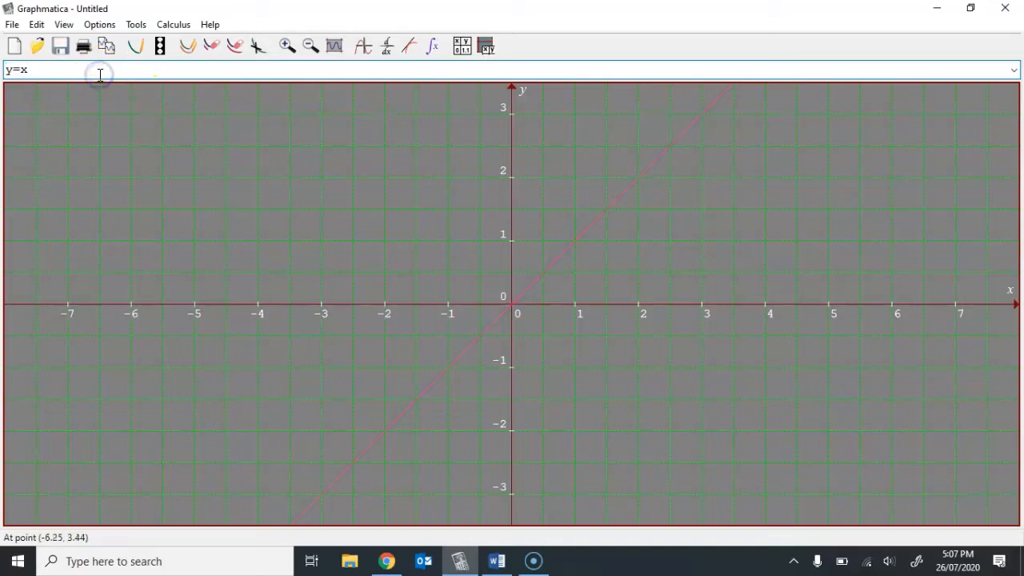
key("Left")
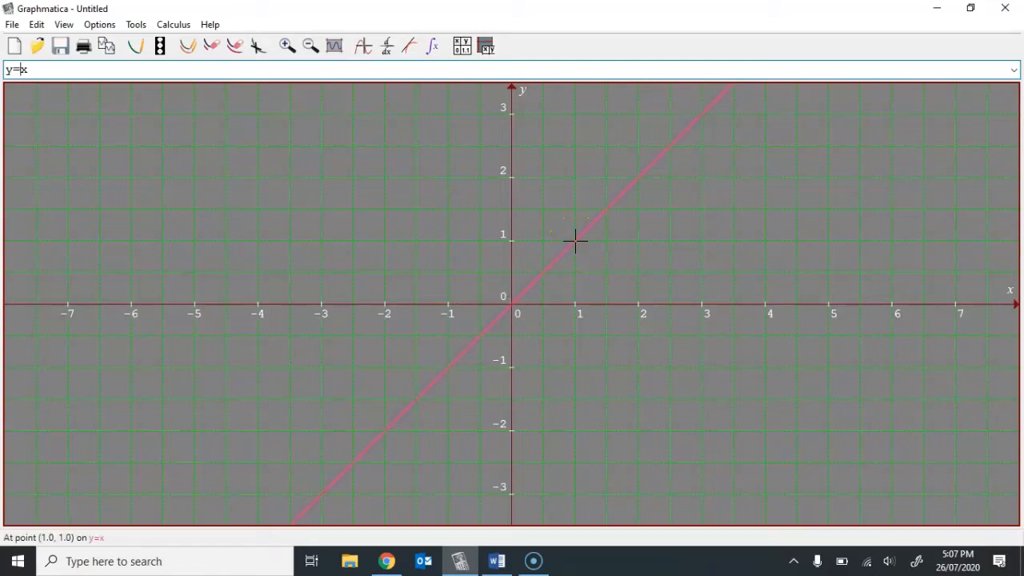
mouse_move(574, 240)
left_mouse_down()
mouse_move(510, 302)
mouse_move(546, 281)
mouse_move(578, 239)
mouse_move(574, 300)
mouse_move(517, 296)
mouse_move(568, 236)
mouse_move(580, 299)
mouse_move(512, 302)
mouse_move(589, 228)
left_mouse_up()
type("5")
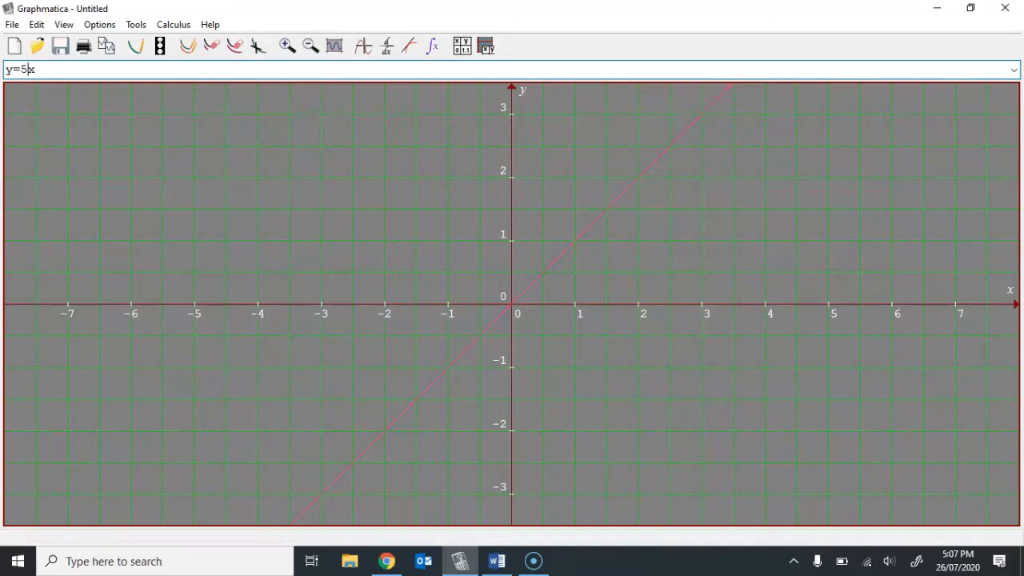
key("Return")
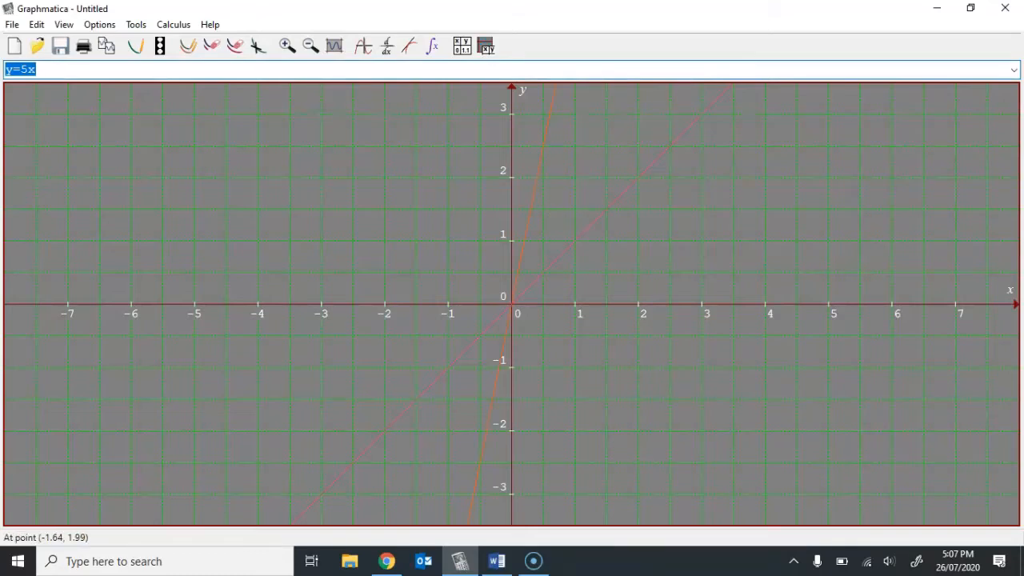
- Inspect the y=5x line and view its available graph colors
left_click(31, 69)
left_click(536, 147)
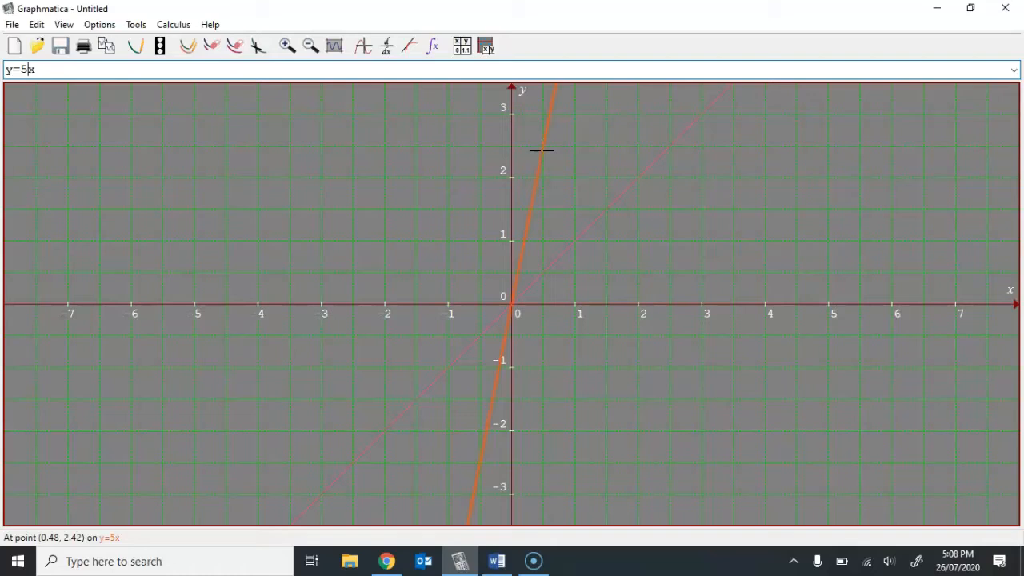
right_click(541, 150)
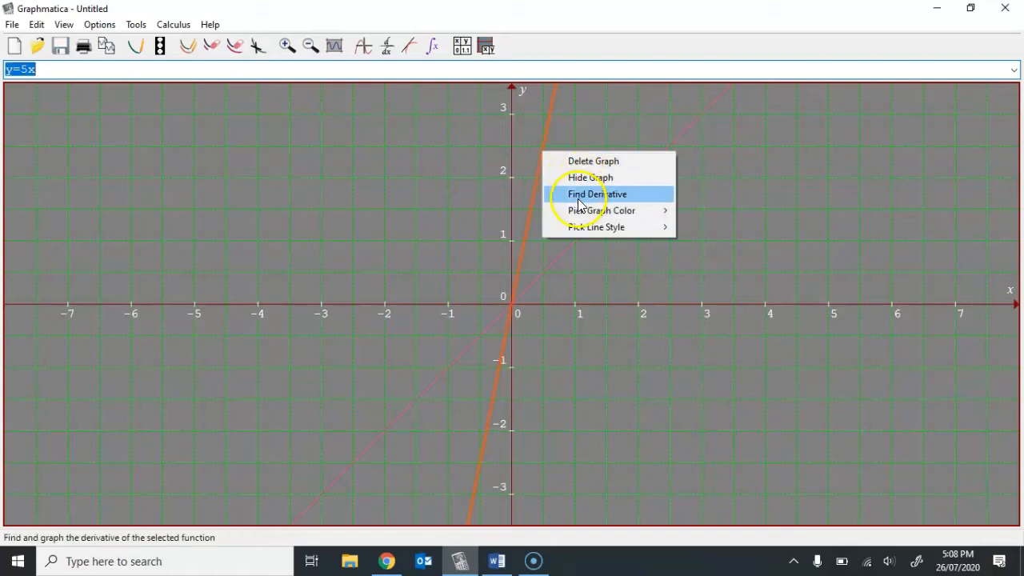
mouse_move(579, 211)
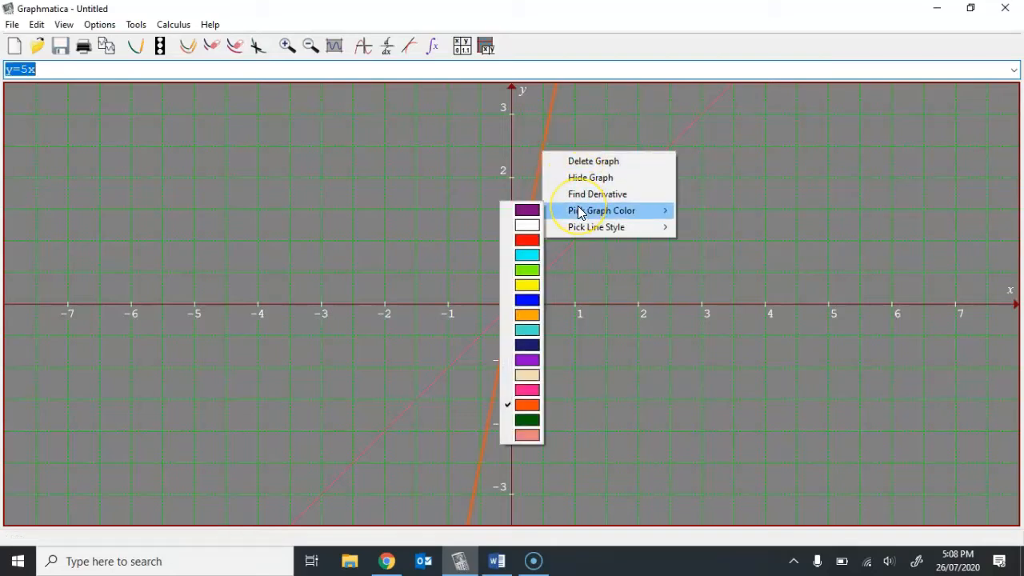
left_click(465, 175)
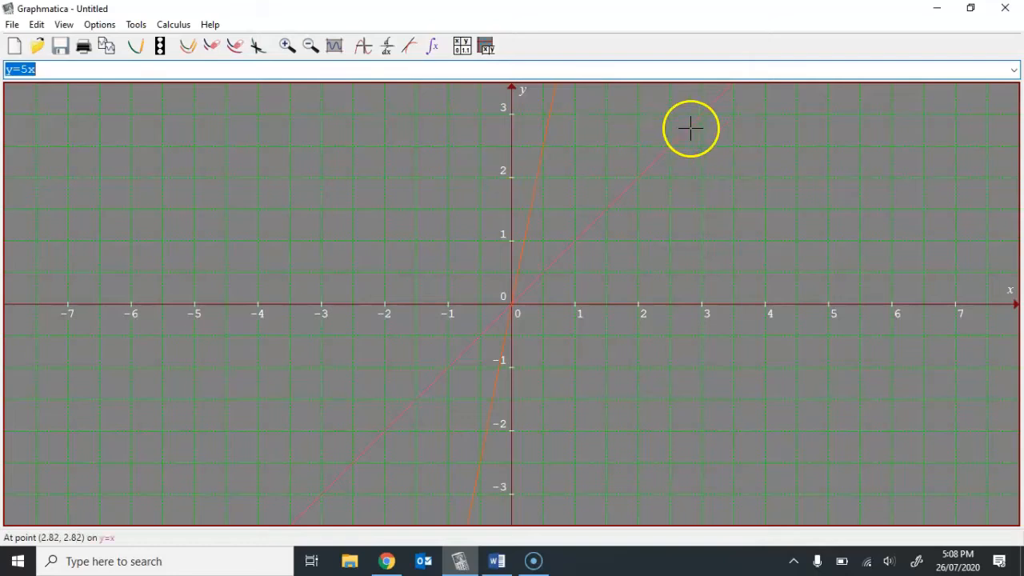
- Set the grid range's left limit to -8 and right limit to 8
left_click(308, 48)
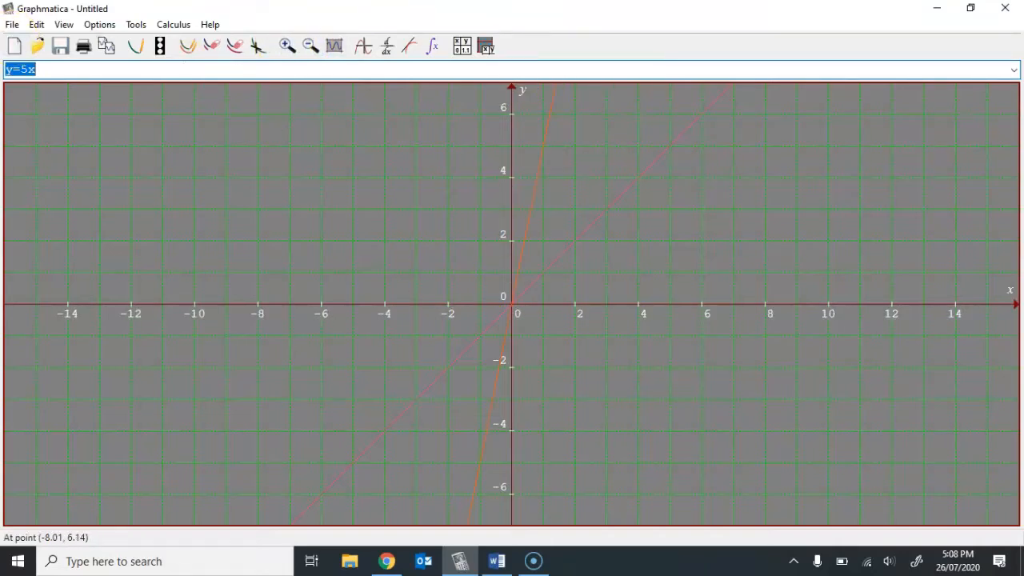
left_click(100, 25)
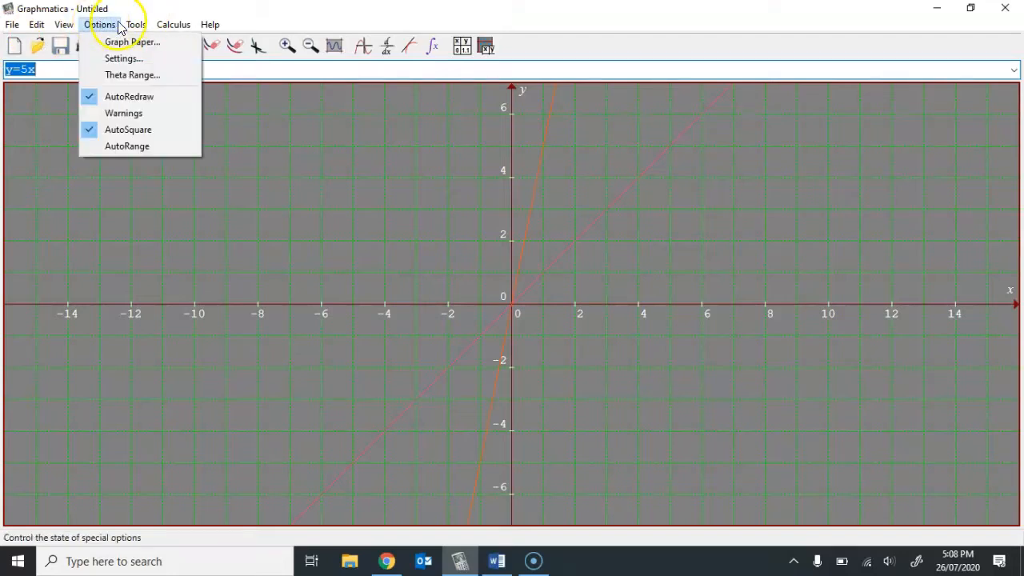
left_click(136, 25)
left_click(64, 25)
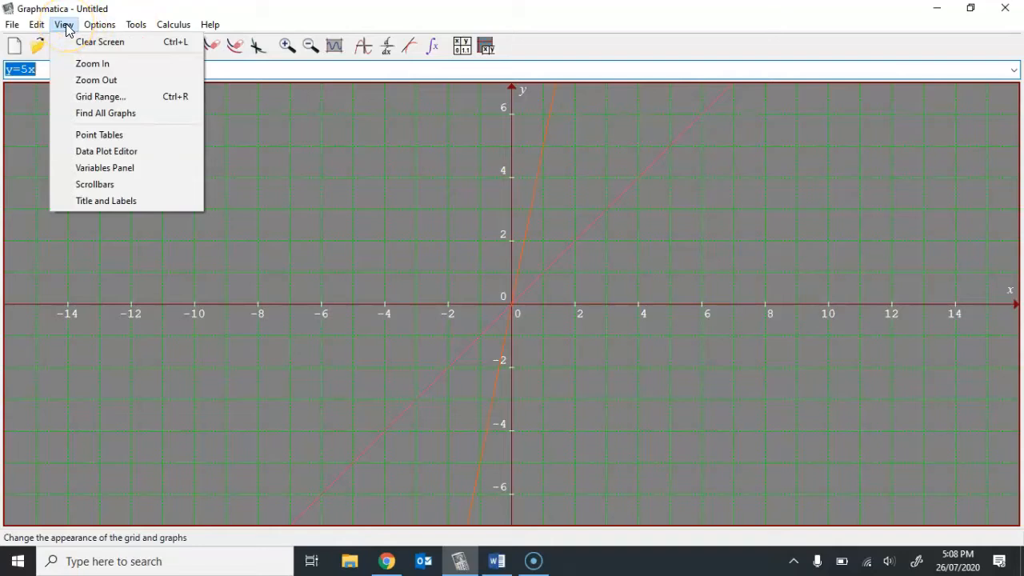
left_click(87, 97)
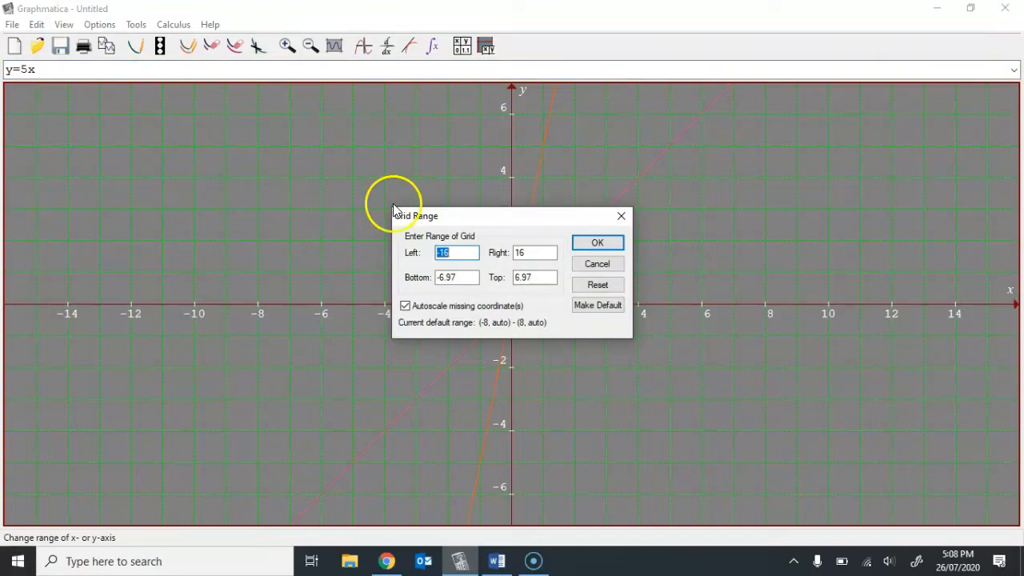
left_click(459, 251)
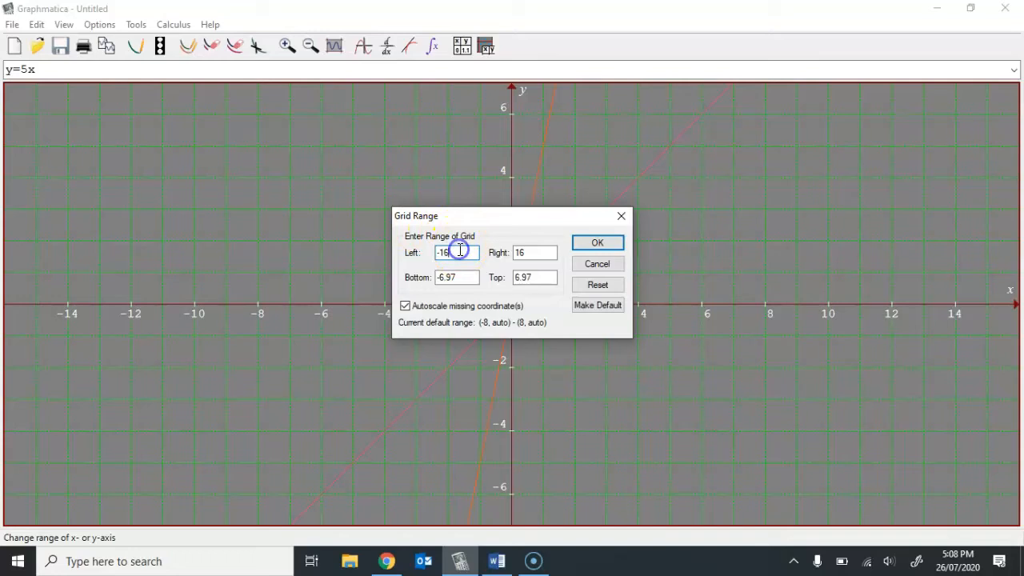
key("BackSpace")
key("BackSpace")
type("8")
key("Tab")
type("8")
- Set the grid range's bottom limit to -10 and top limit to 10, and apply the range
left_click(465, 277)
key("BackSpace")
key("BackSpace")
key("BackSpace")
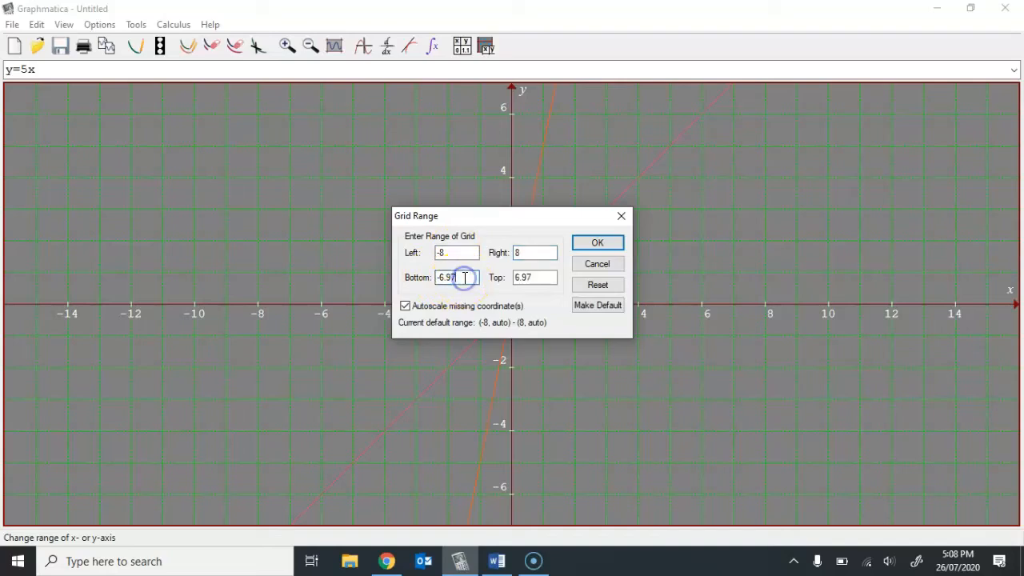
key("BackSpace")
type("10")
key("Tab")
type("20")
key("BackSpace")
key("BackSpace")
type("10")
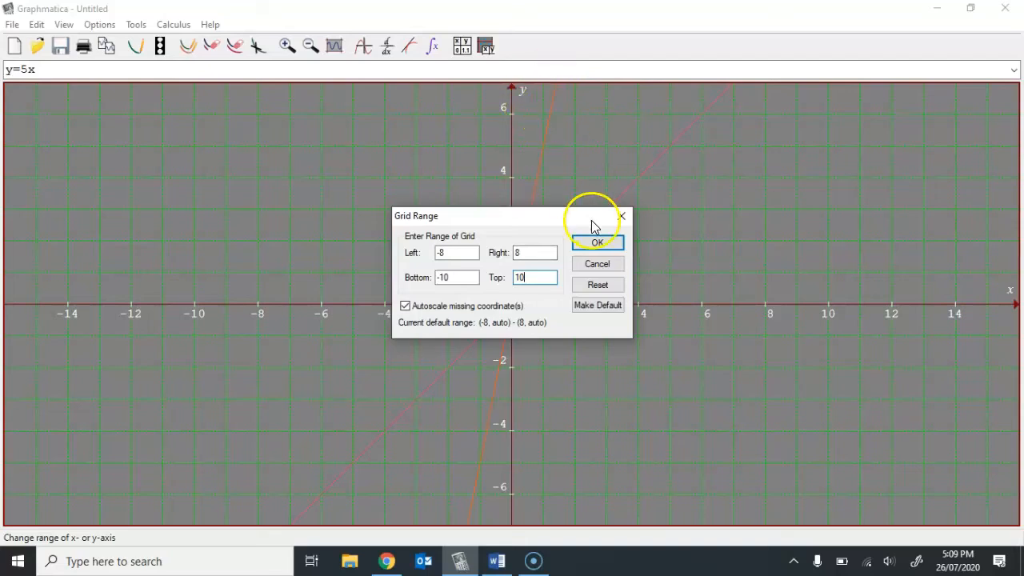
left_click(596, 242)
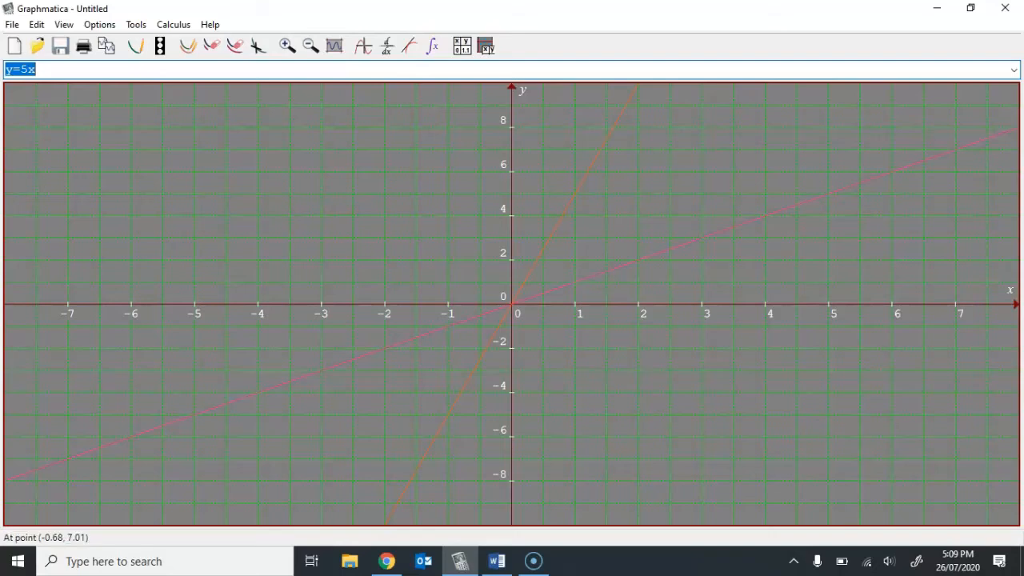
- Replace the equation with y=2x+1 and plot it as a third line
left_click(58, 27)
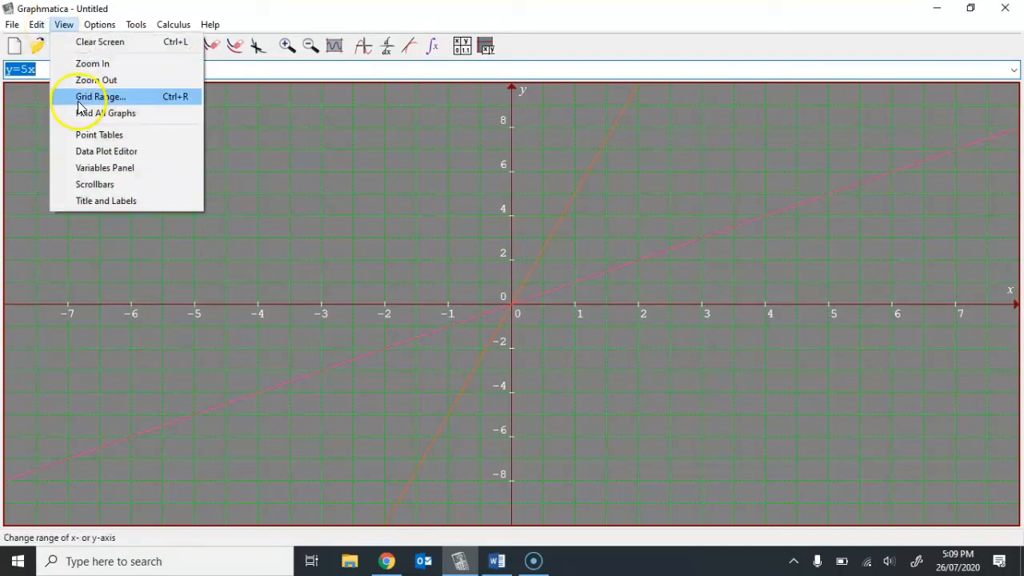
left_click(357, 169)
left_click(121, 69)
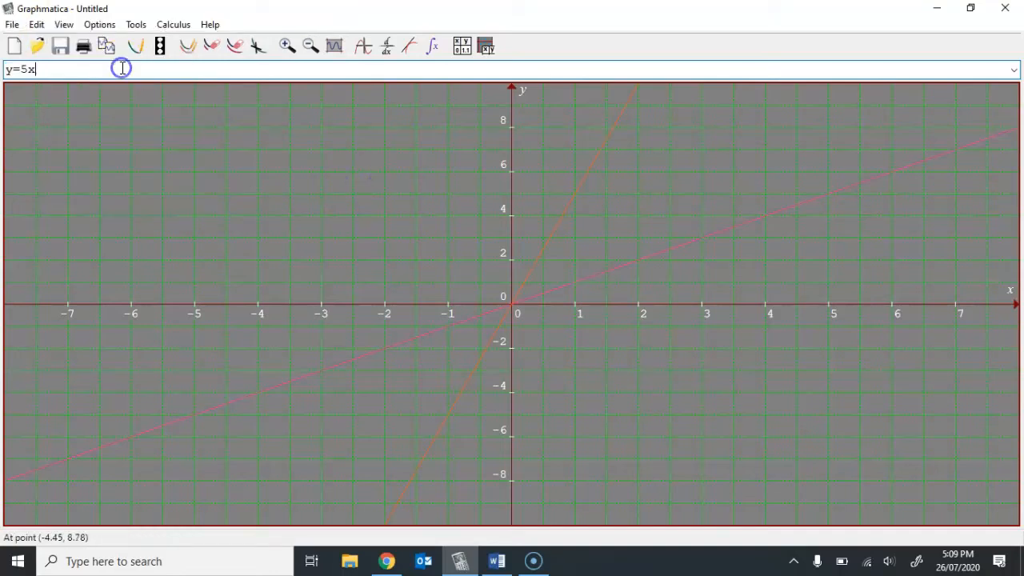
key("BackSpace")
key("BackSpace")
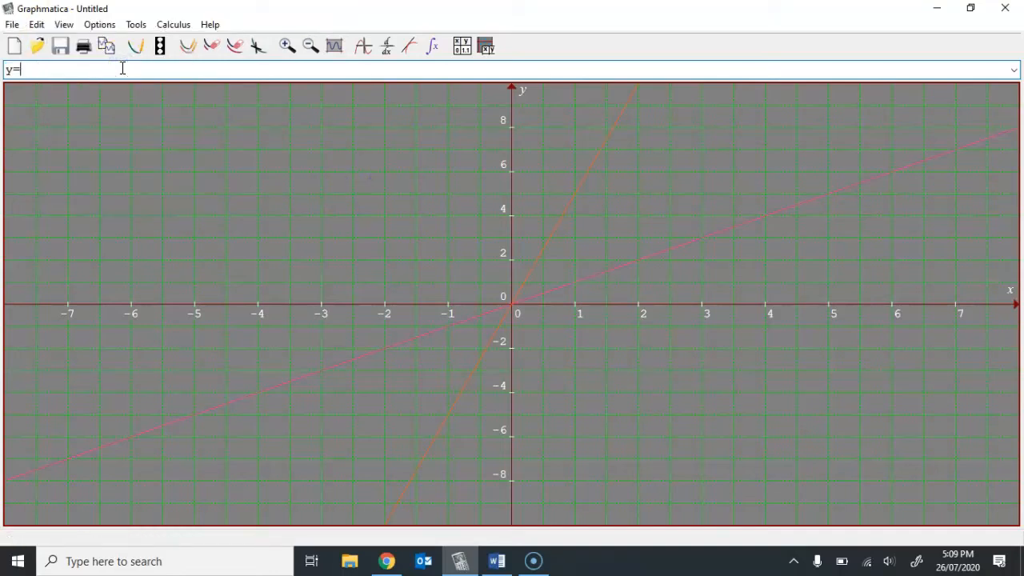
type("2x+1")
key("Return")
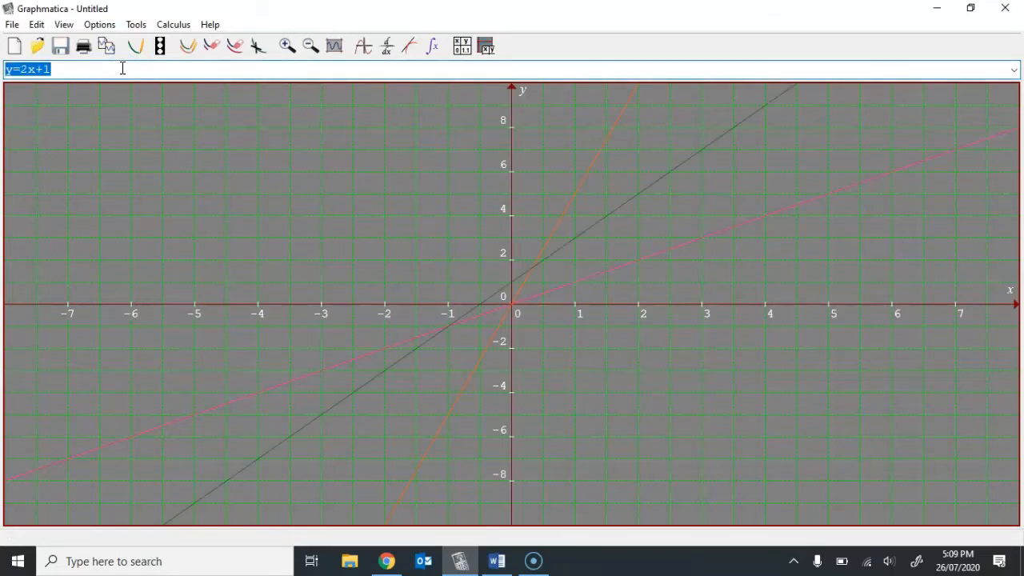
- Inspect the y=2x+1 line near its y-intercept and view its graph options
left_click(510, 282)
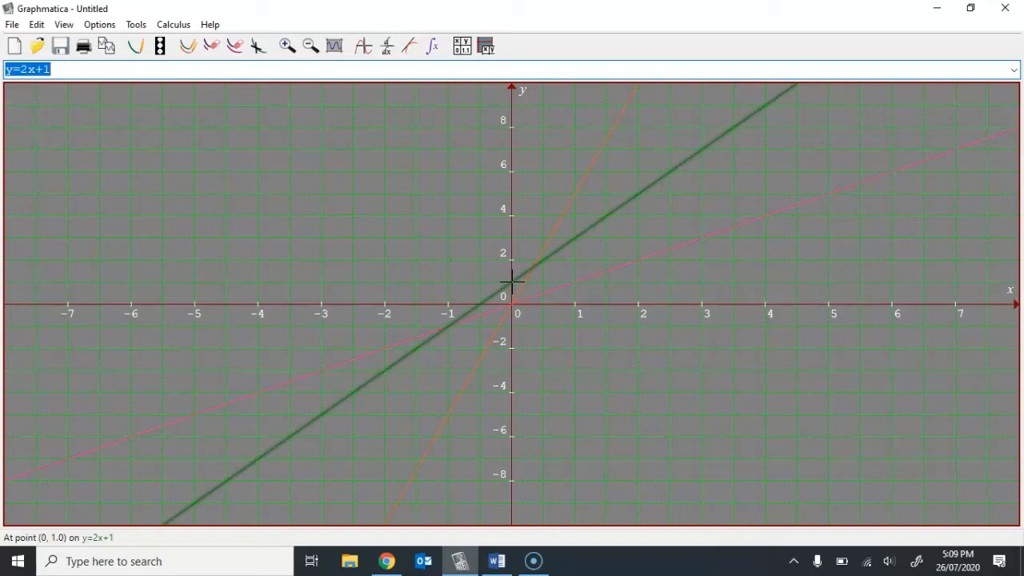
left_click(190, 55)
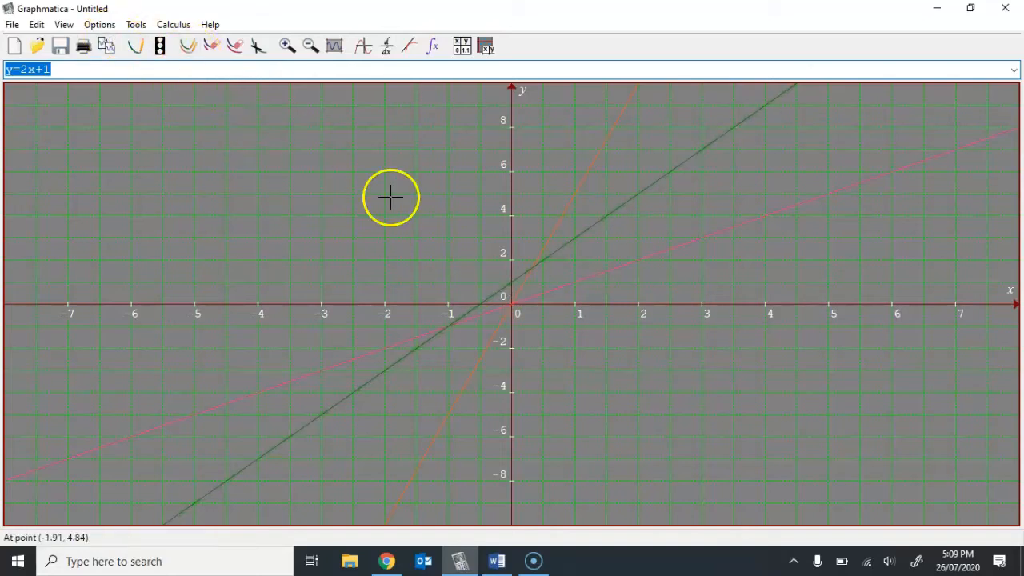
right_click(496, 289)
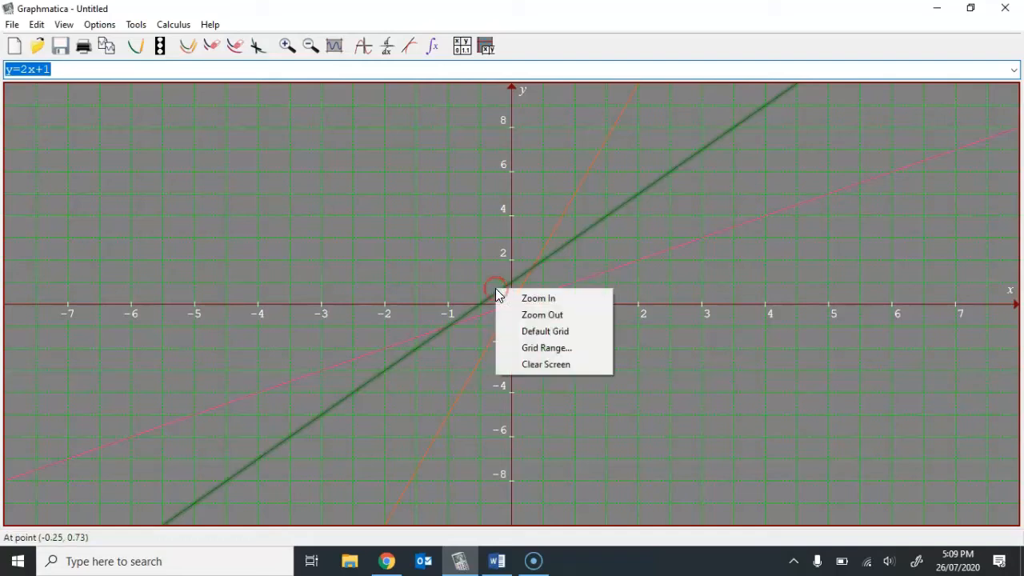
left_click(547, 259)
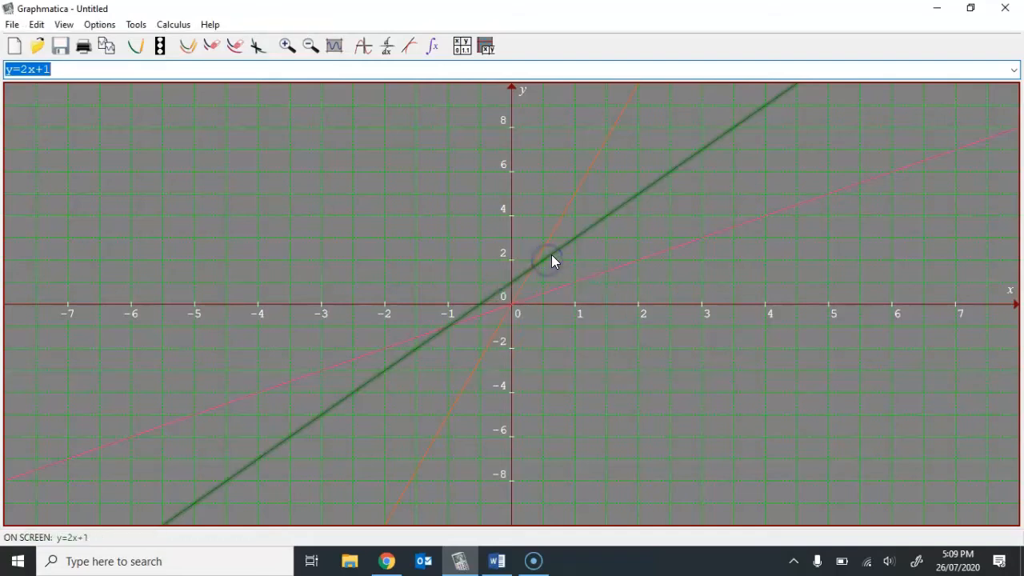
left_click_drag(594, 231, 608, 214)
right_click(608, 214)
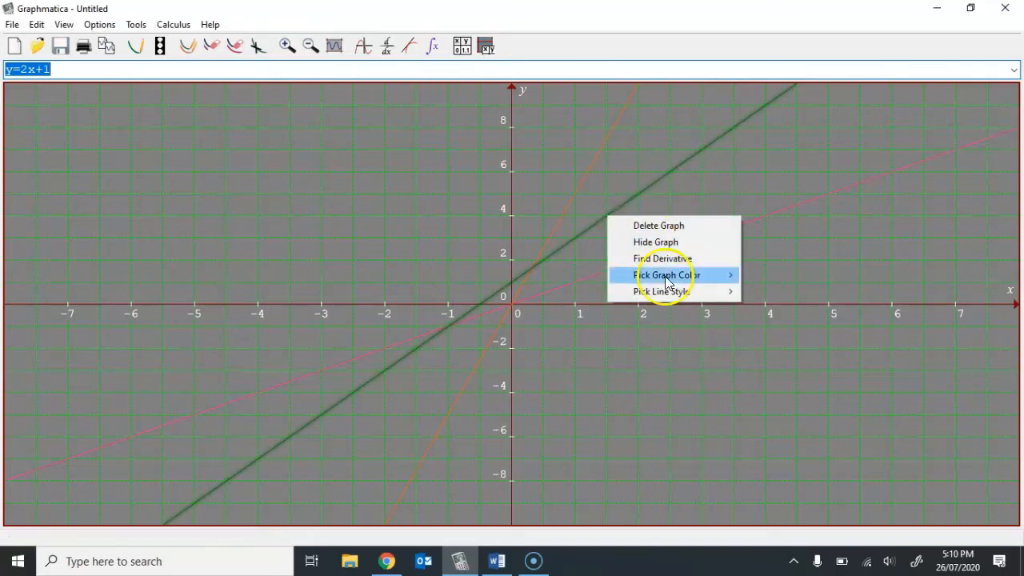
left_click(316, 182)
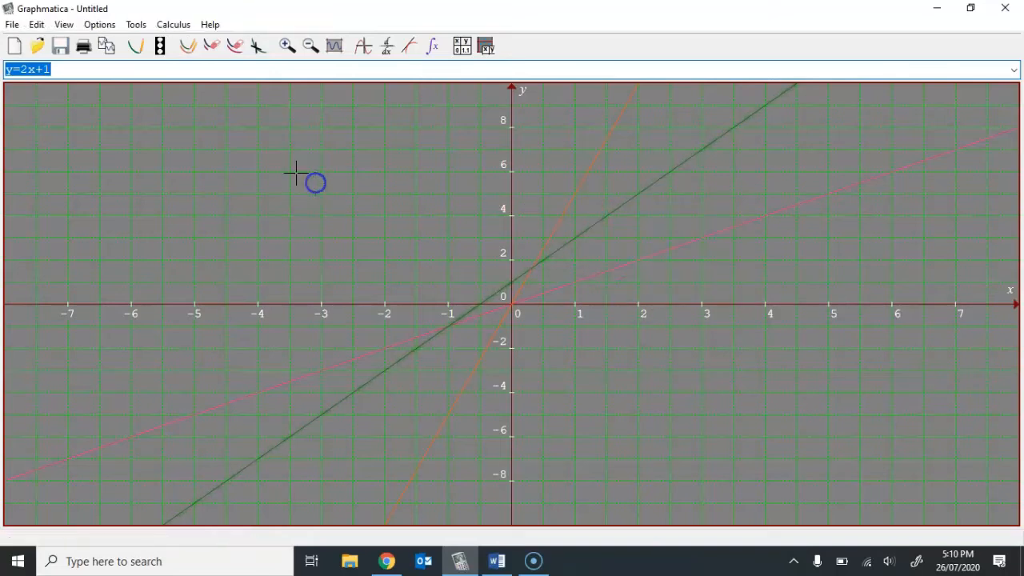
- Clear all three plotted lines from the graph screen
left_click(37, 25)
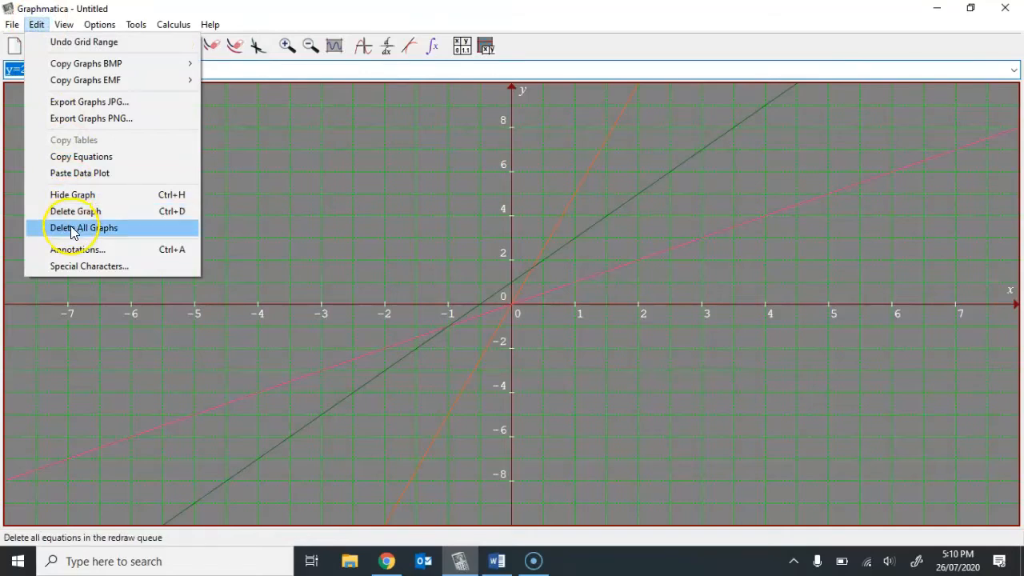
left_click(331, 195)
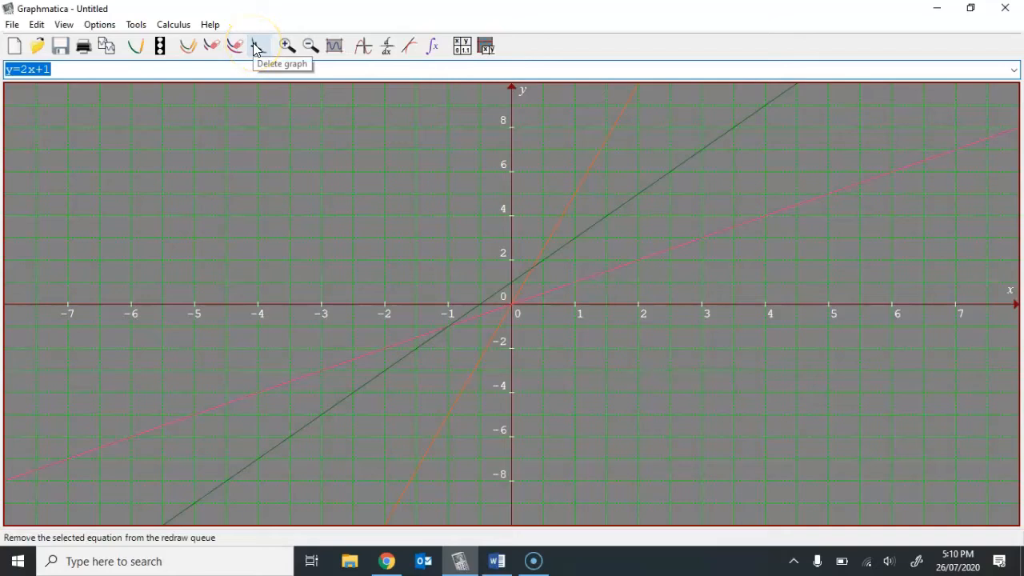
left_click(212, 49)
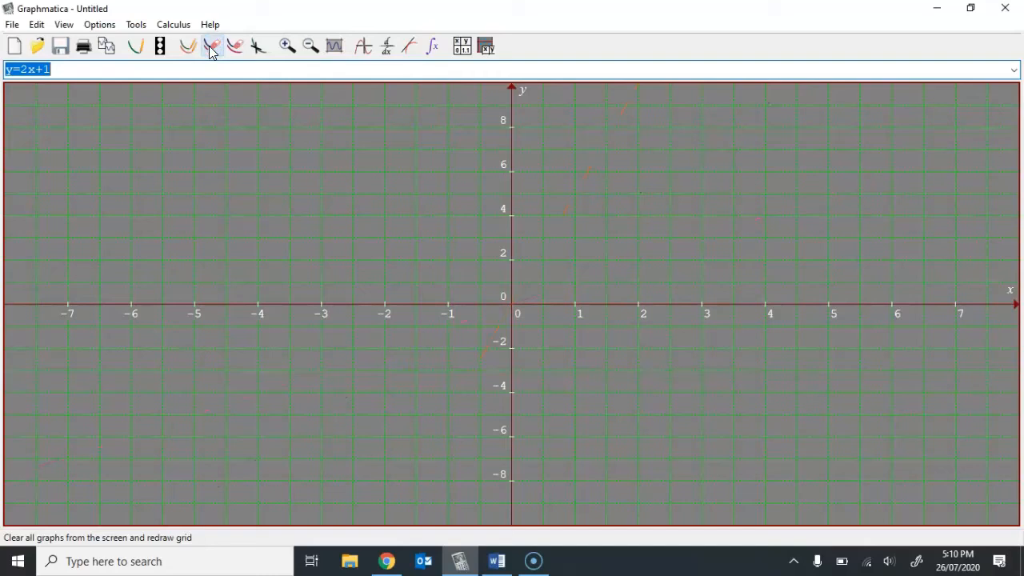
- Replace the equation with y=4 and plot it as a horizontal line
left_click(168, 64)
key("BackSpace")
key("BackSpace")
key("BackSpace")
key("BackSpace")
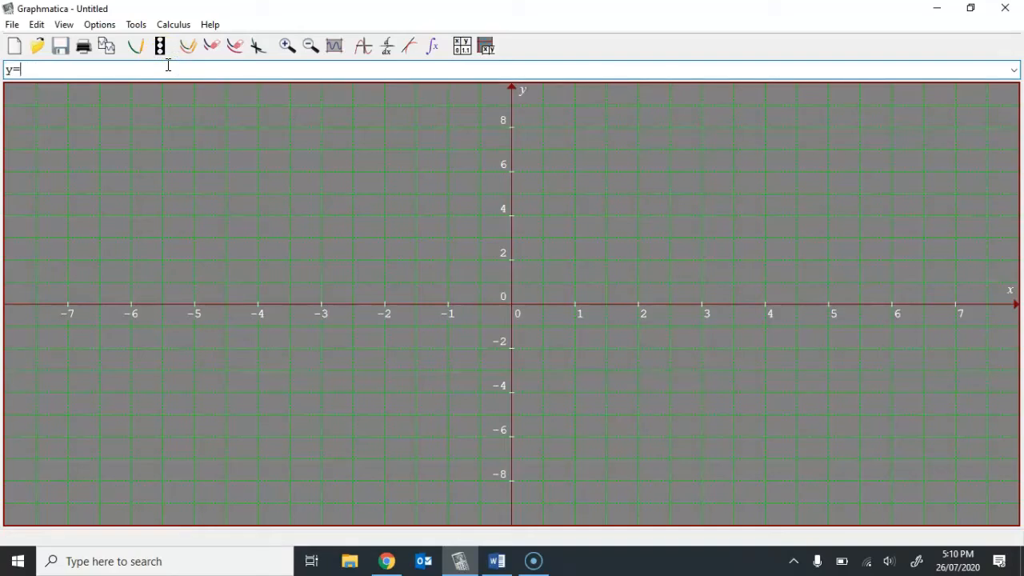
type("4")
key("Return")
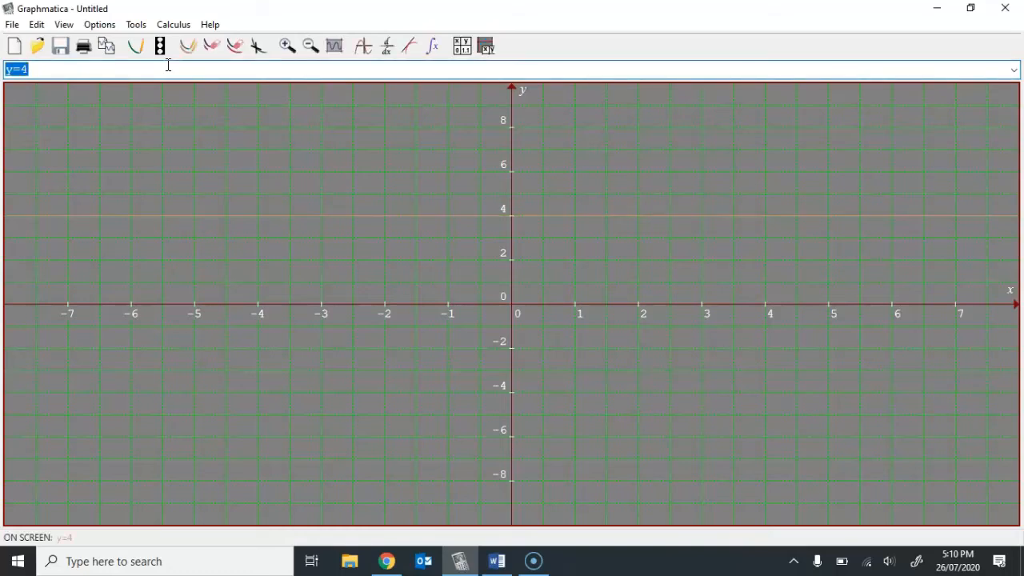
- Replace the equation with x=-2 and plot it as a vertical line alongside y=4
left_click(168, 65)
key("BackSpace")
key("BackSpace")
key("BackSpace")
type("x")
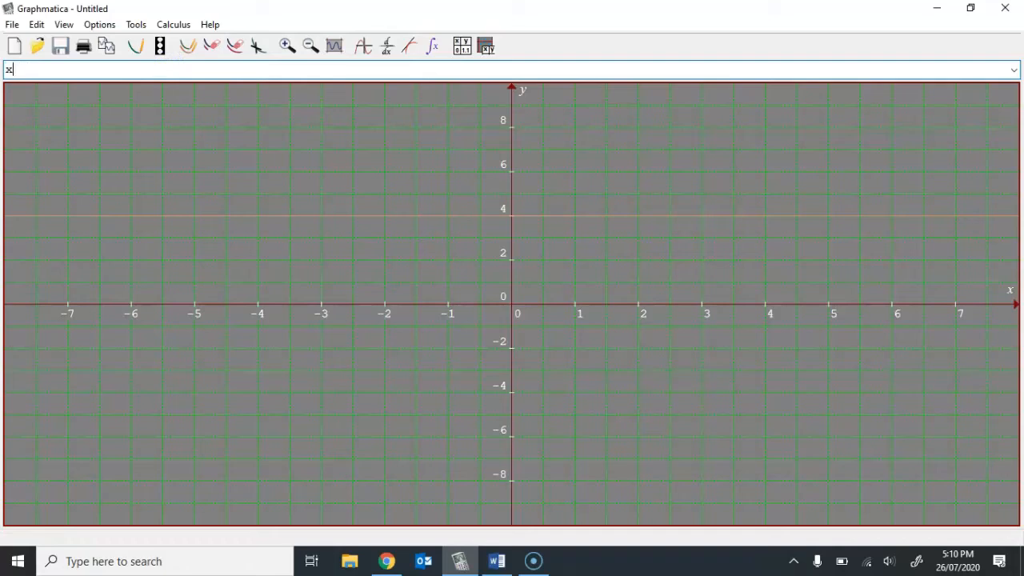
type("=-2")
key("Return")
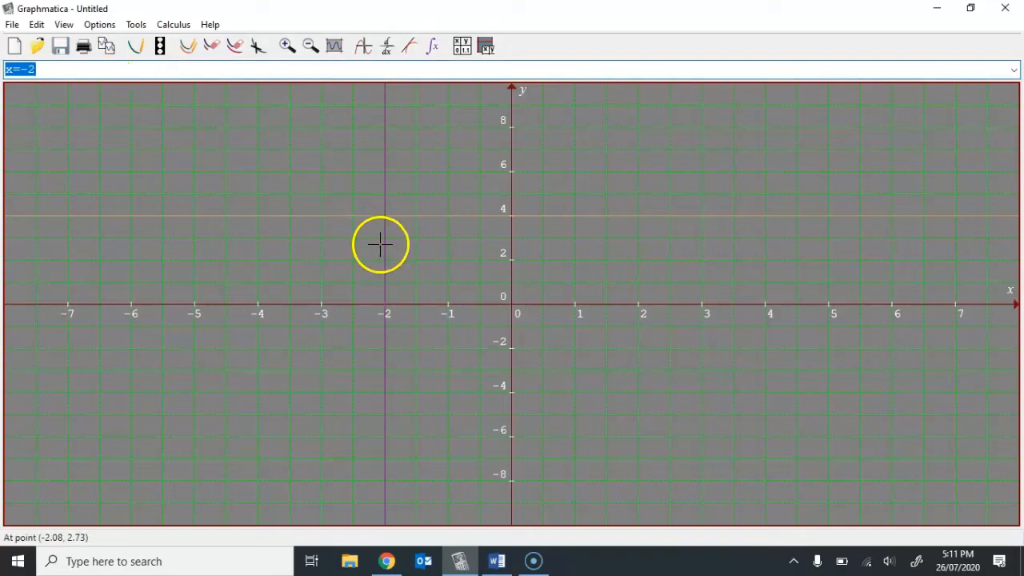
- Copy the graphs to the clipboard as a color bitmap
left_click(93, 71)
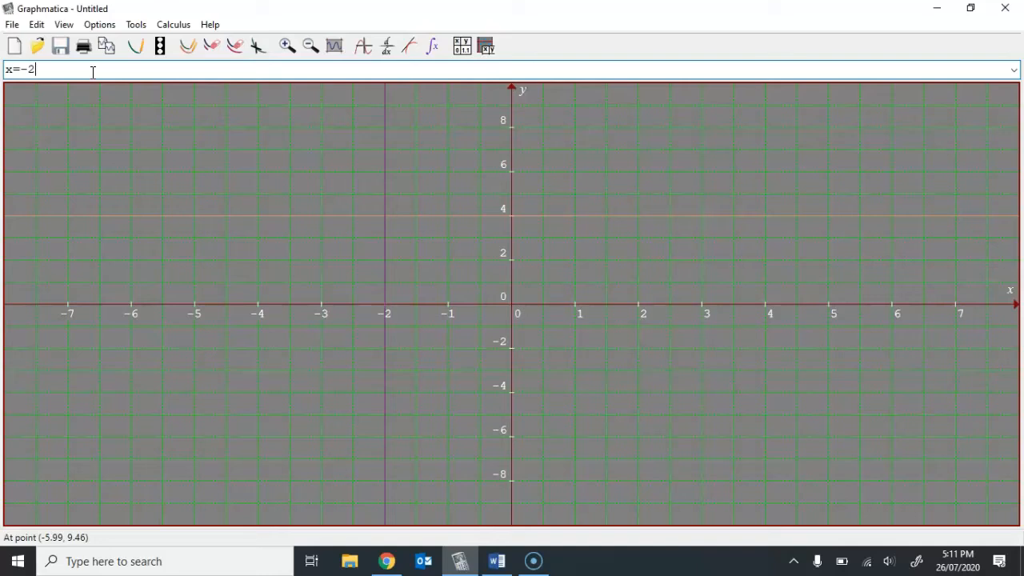
left_click(37, 25)
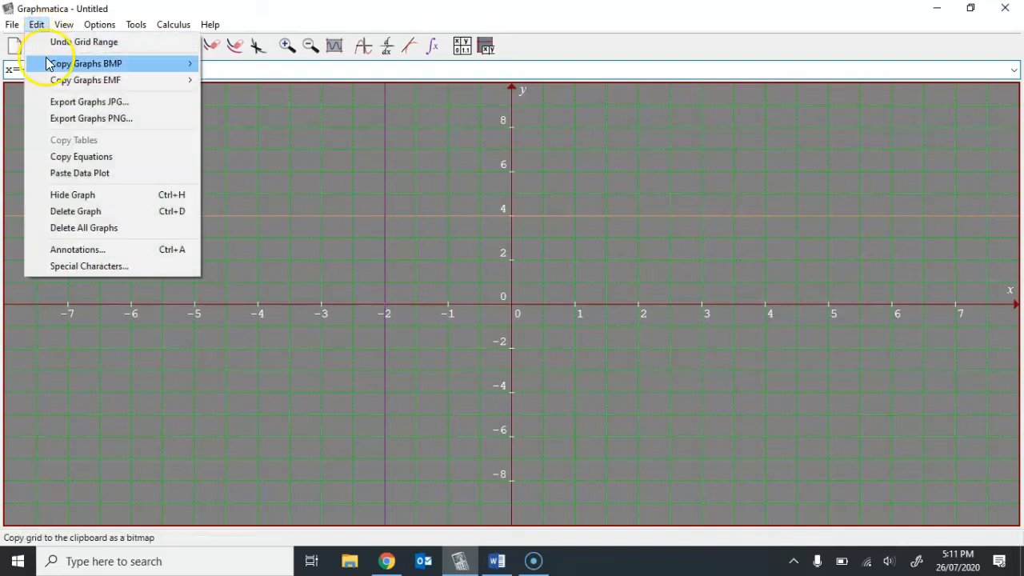
mouse_move(46, 64)
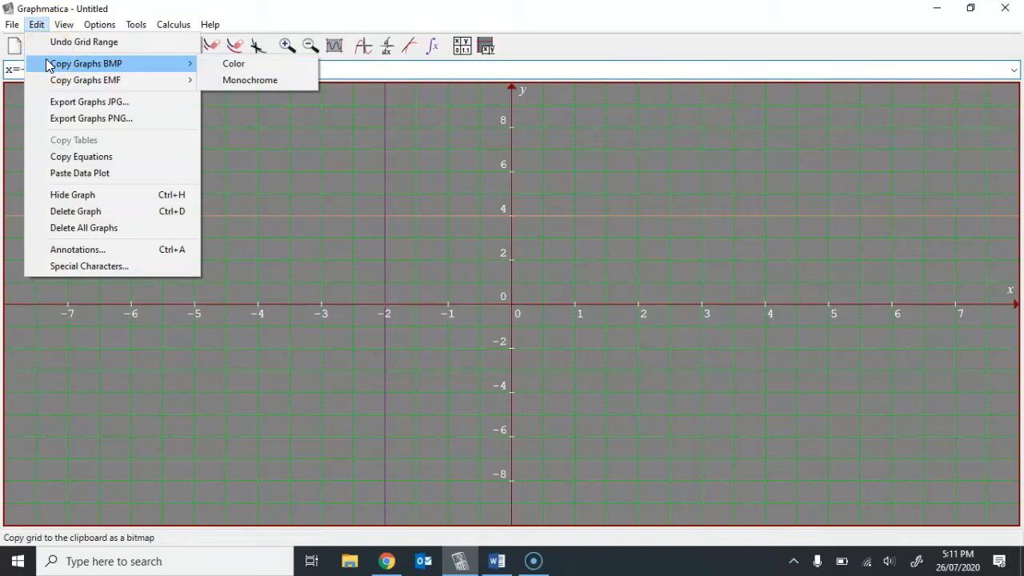
left_click(234, 65)
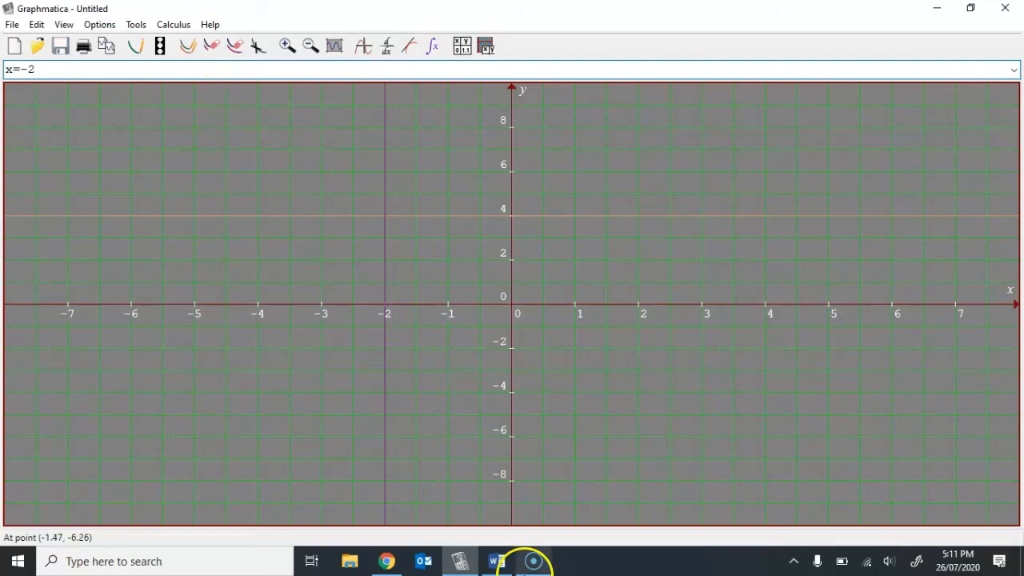
mouse_move(496, 564)
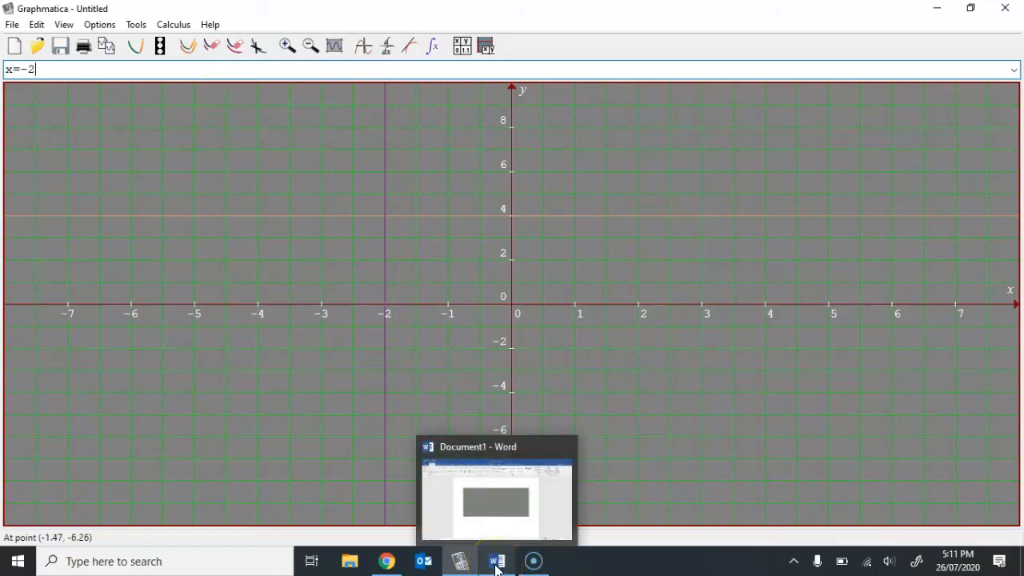
left_click(341, 425)
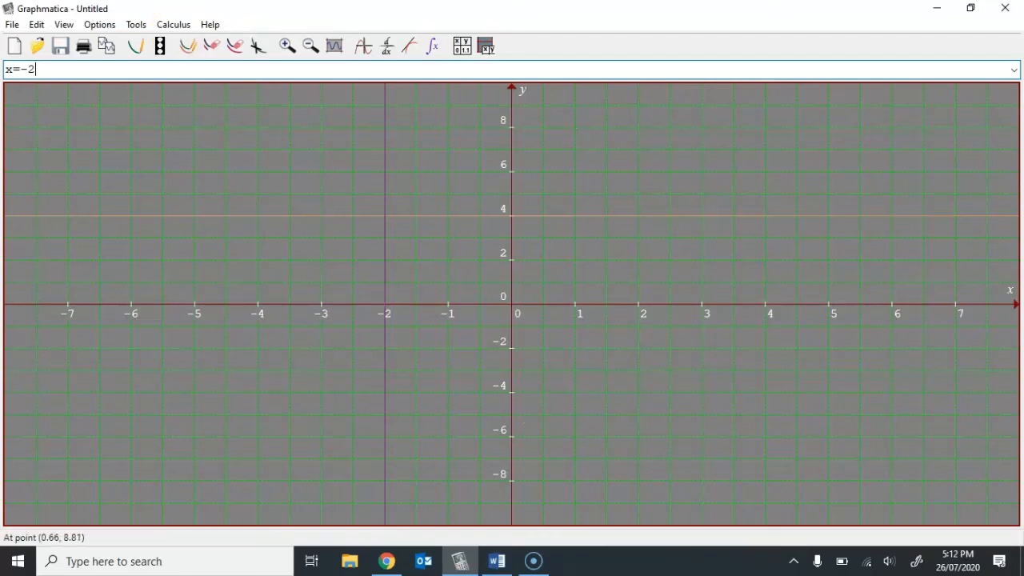
- Open the graph document settings and review the graph paper types and the title and label options
left_click(112, 25)
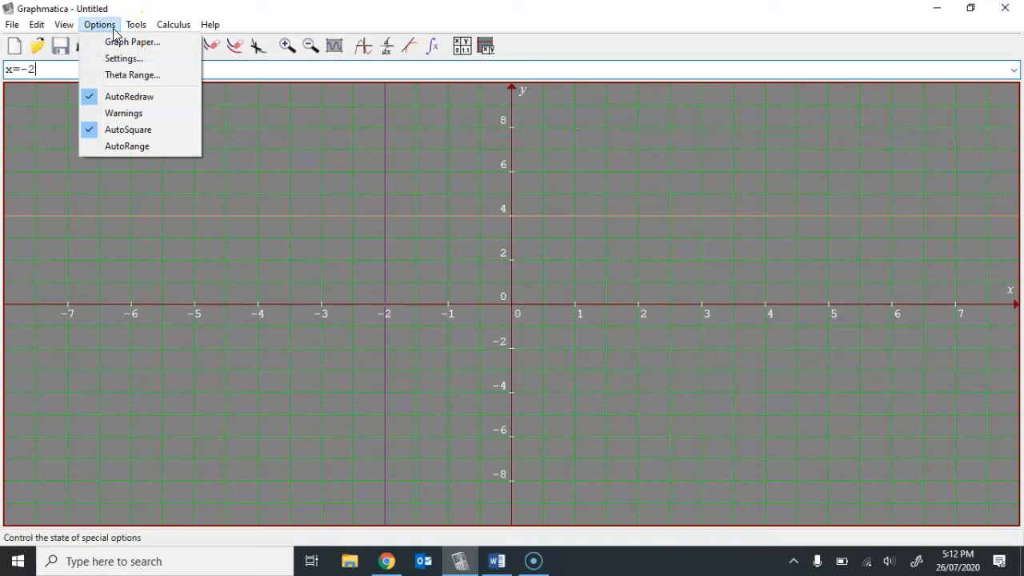
left_click(115, 42)
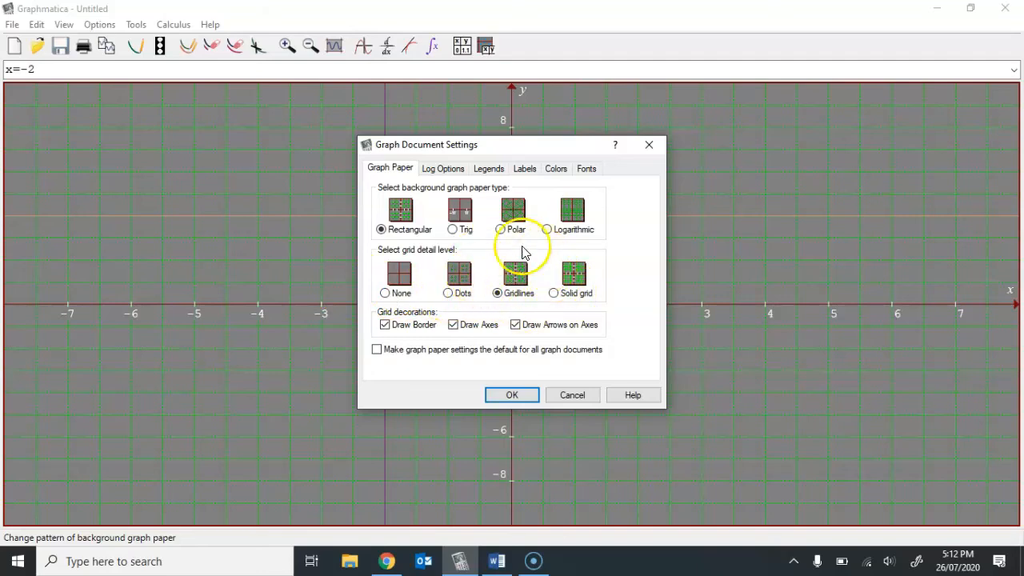
left_click(528, 170)
left_click(468, 193)
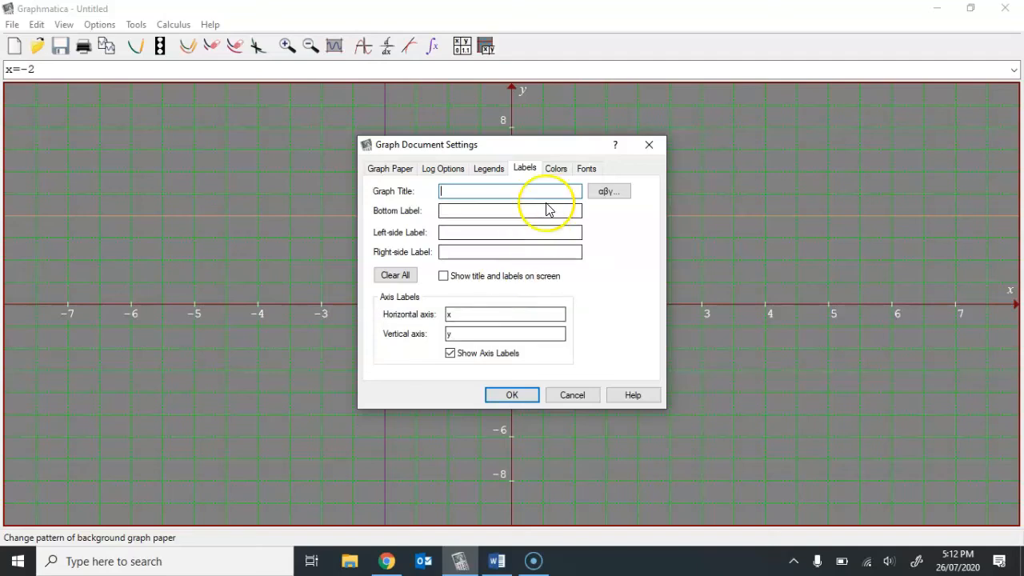
- Examine the color settings for gridlines, legends and Graphs 1 to 3 plus the font settings, and leave the document settings without changes
left_click(556, 170)
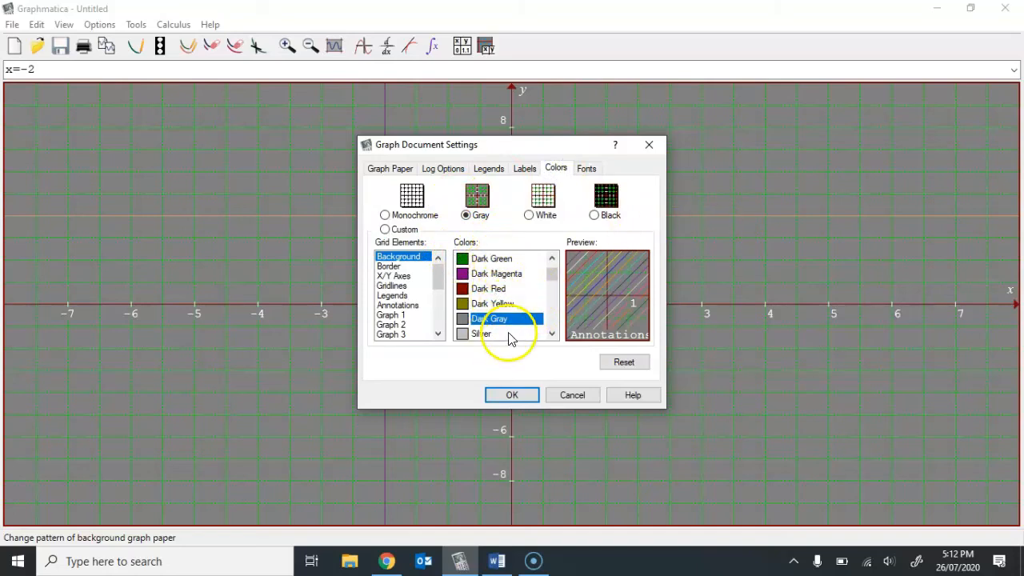
left_click(401, 285)
left_click(404, 295)
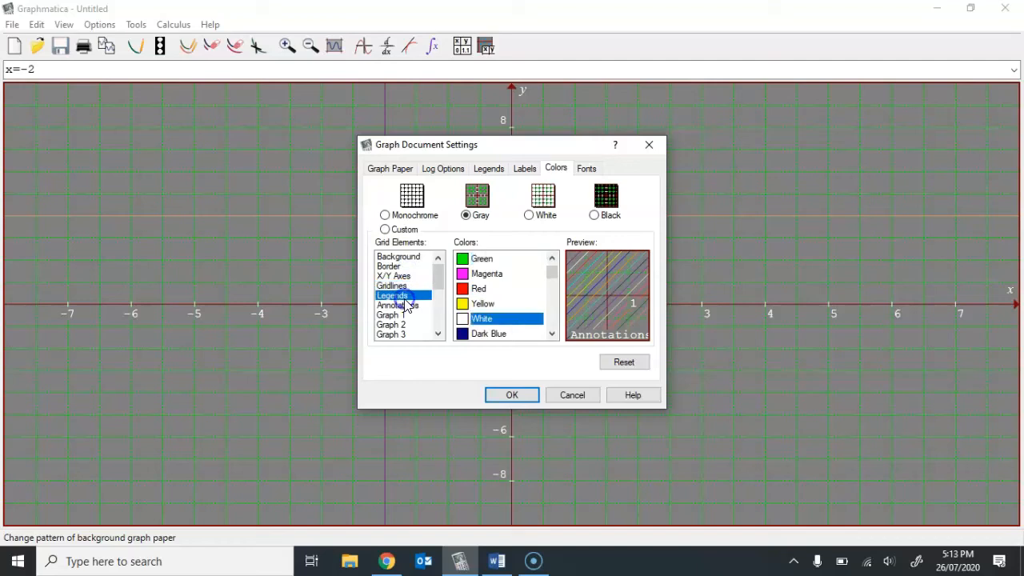
left_click(404, 315)
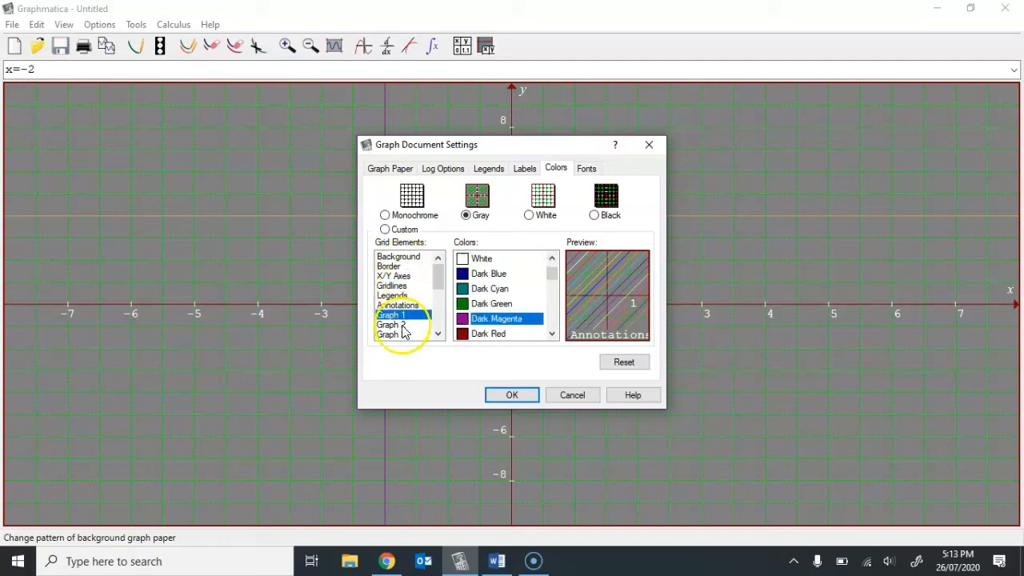
left_click(402, 325)
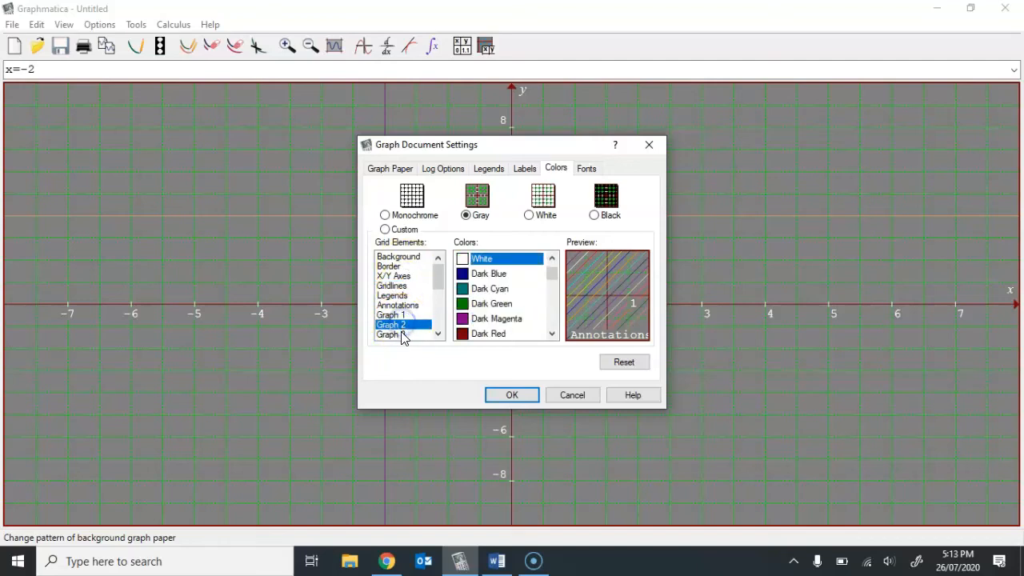
left_click(403, 334)
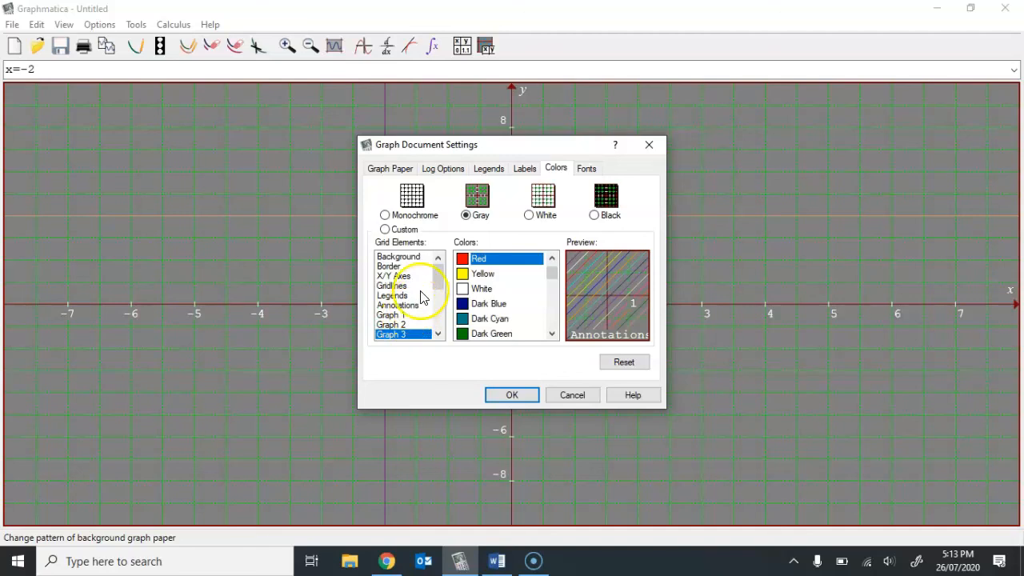
left_click(592, 169)
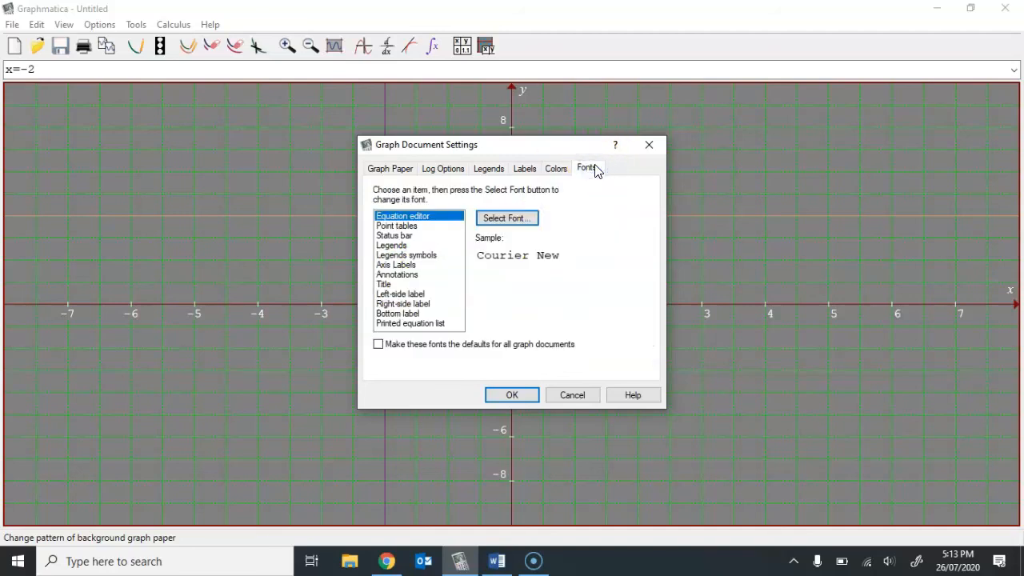
left_click(563, 168)
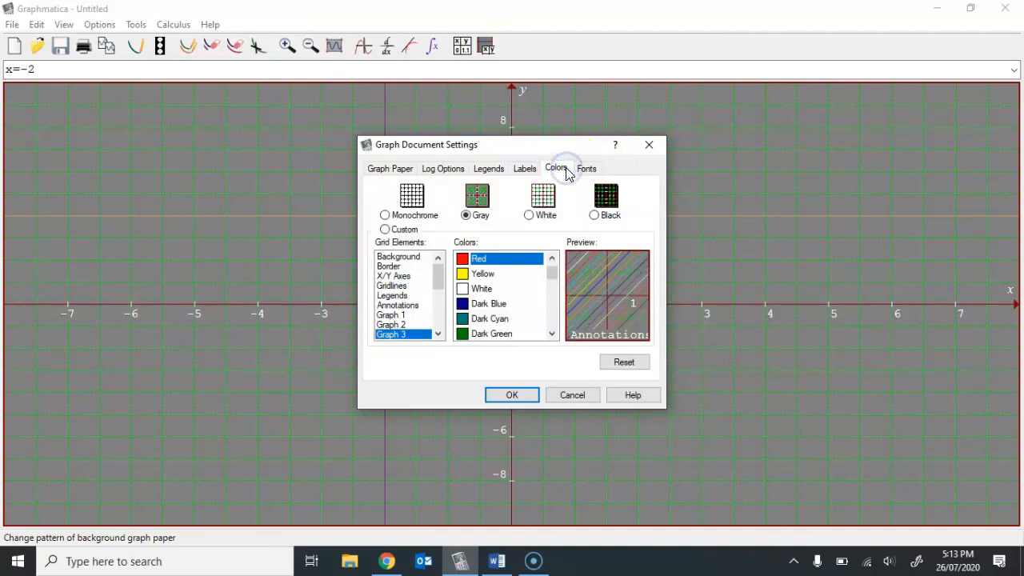
left_click(585, 395)
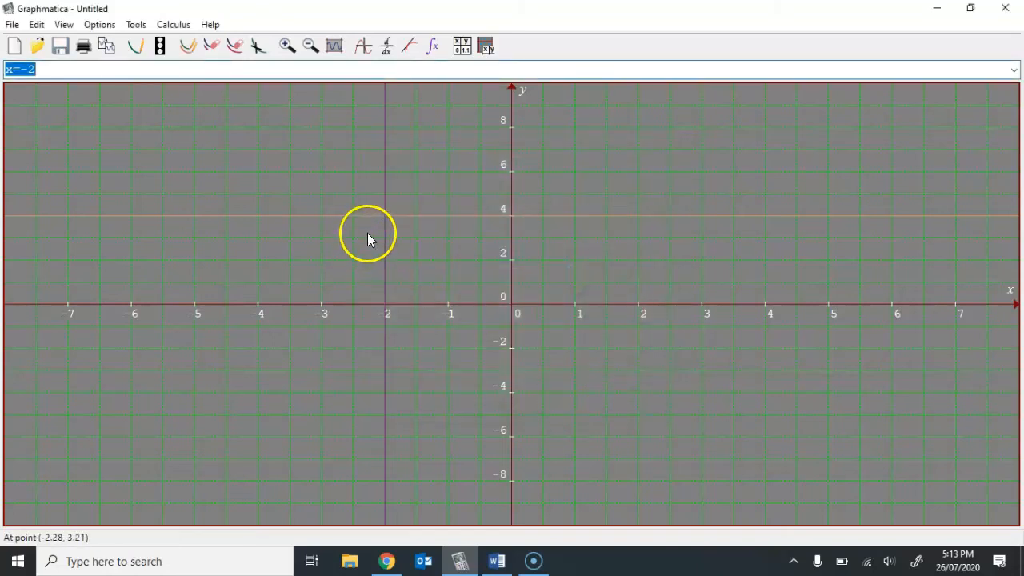
- Annotate the vertical line with the text x=-2, placed just beside it above the x-axis
left_click(388, 227)
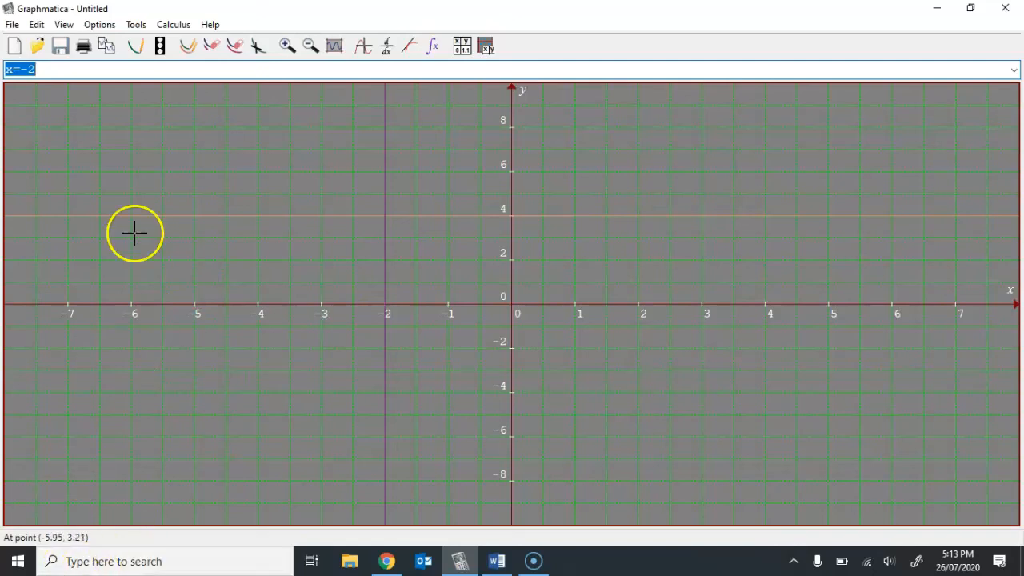
left_click(13, 24)
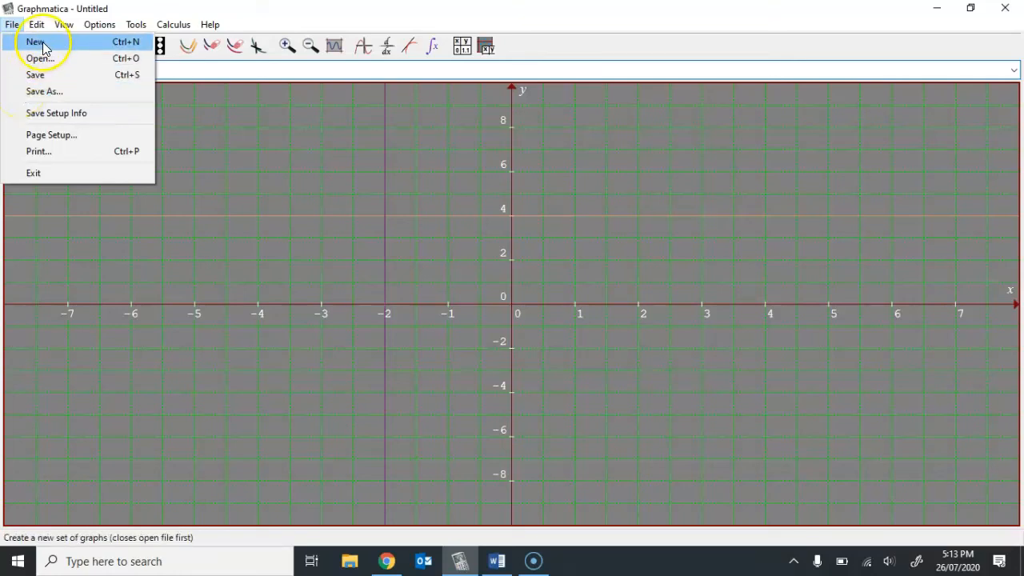
mouse_move(37, 25)
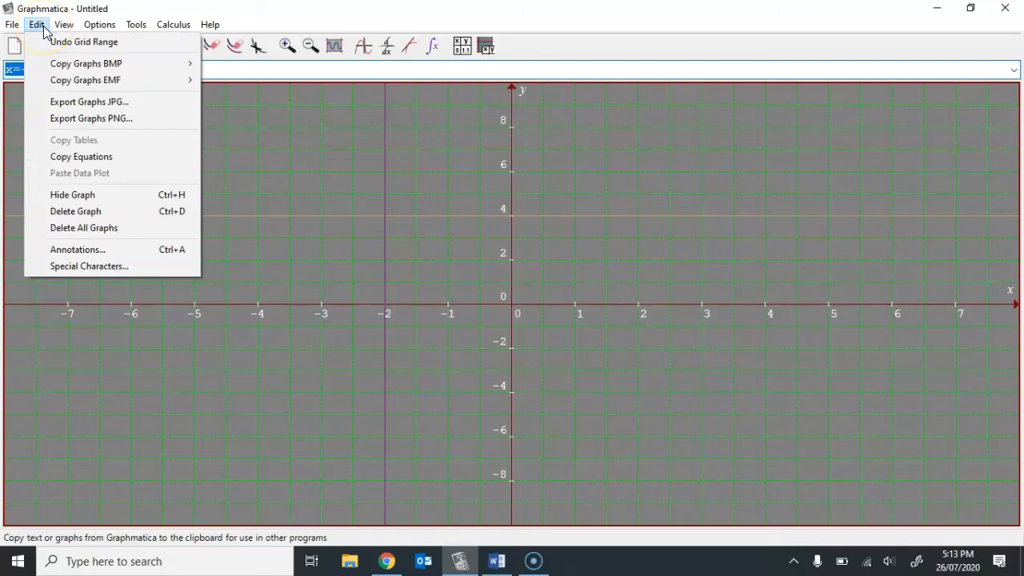
left_click(77, 251)
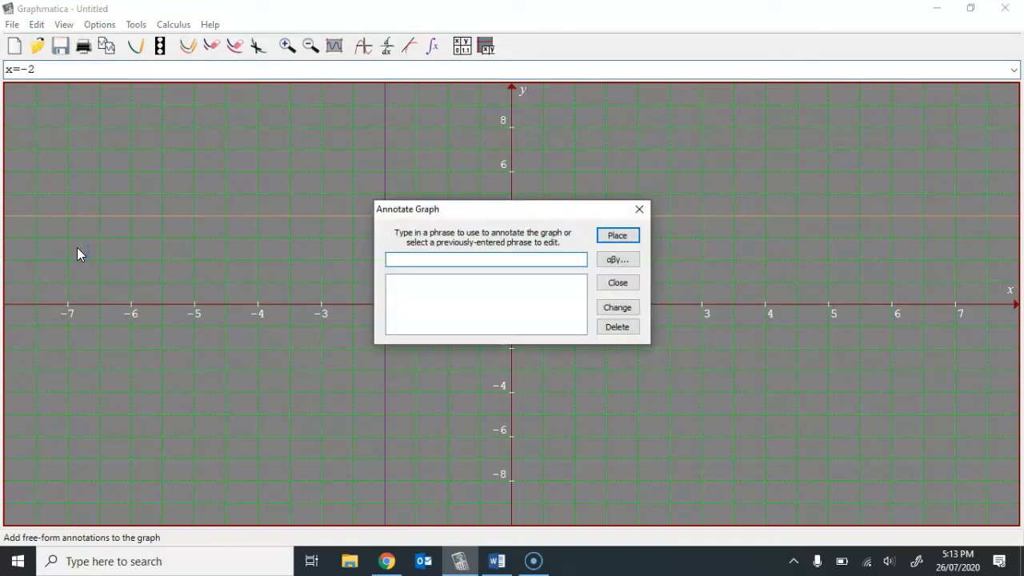
type("x=-2")
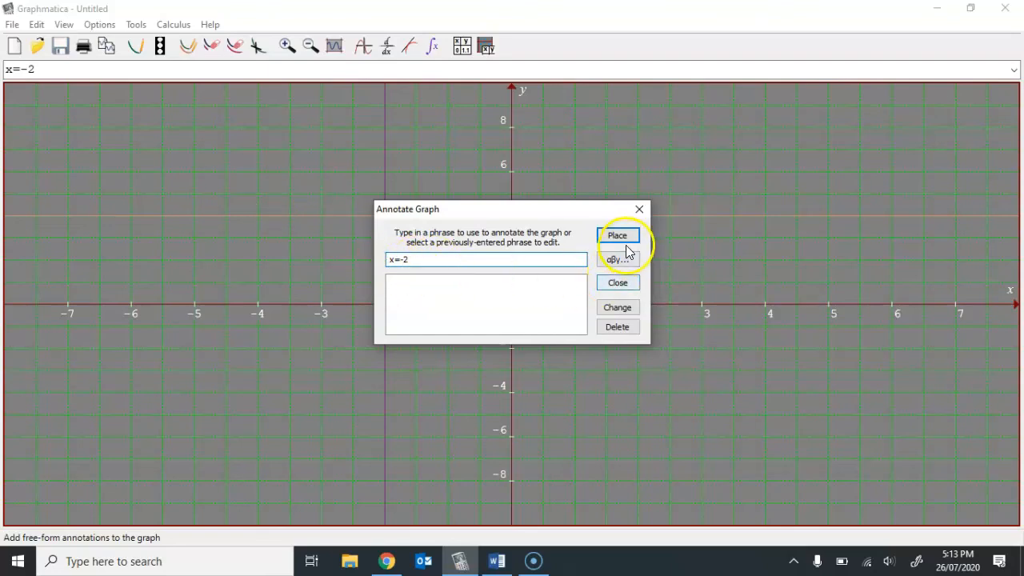
left_click(617, 236)
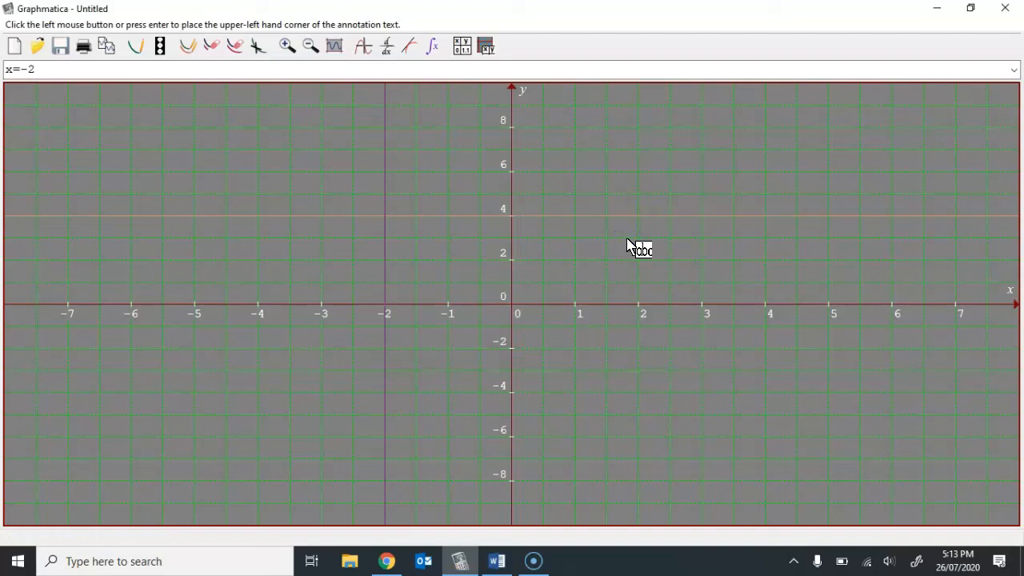
left_click(391, 270)
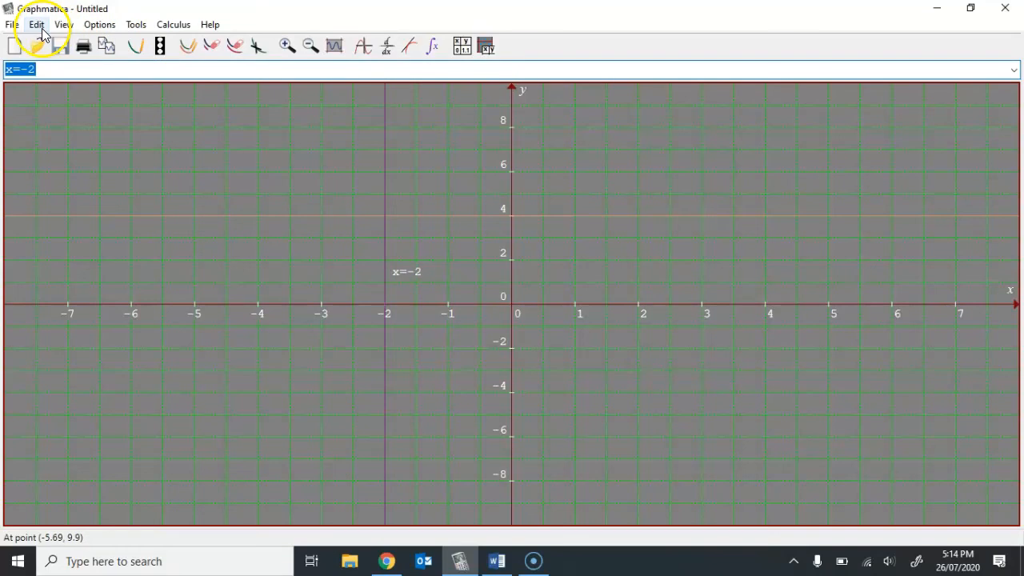
left_click(57, 28)
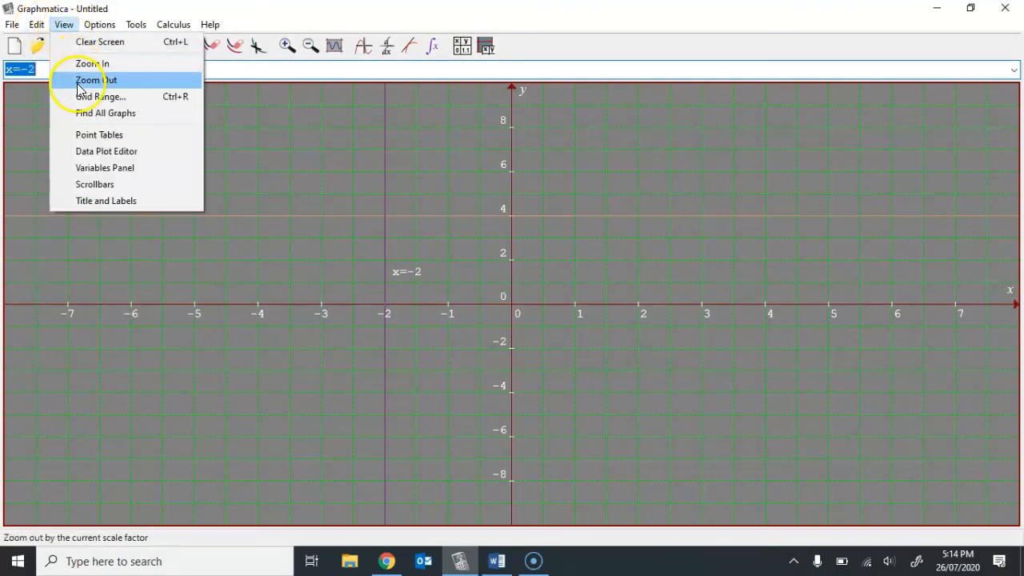
left_click(259, 8)
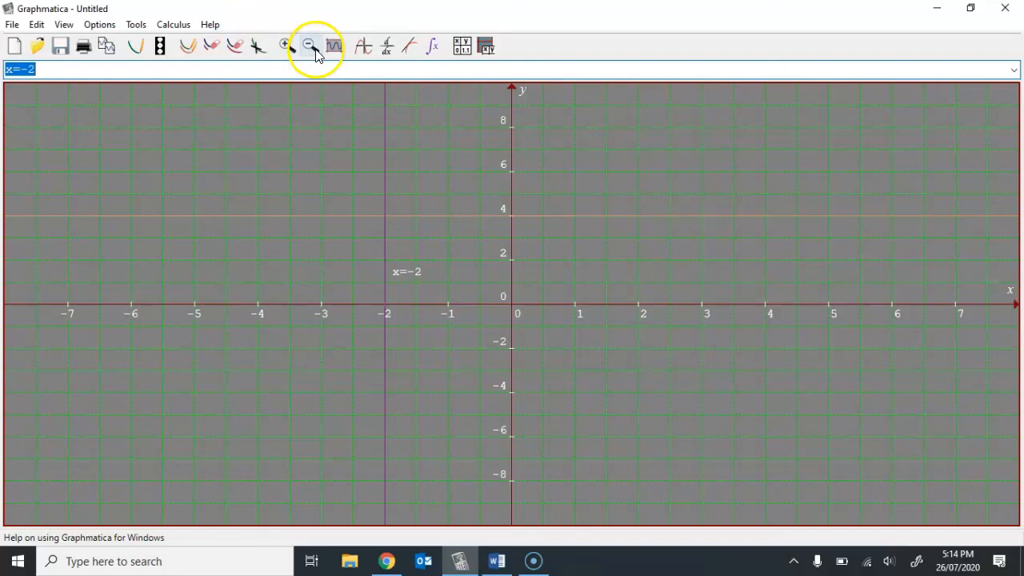
left_click(67, 26)
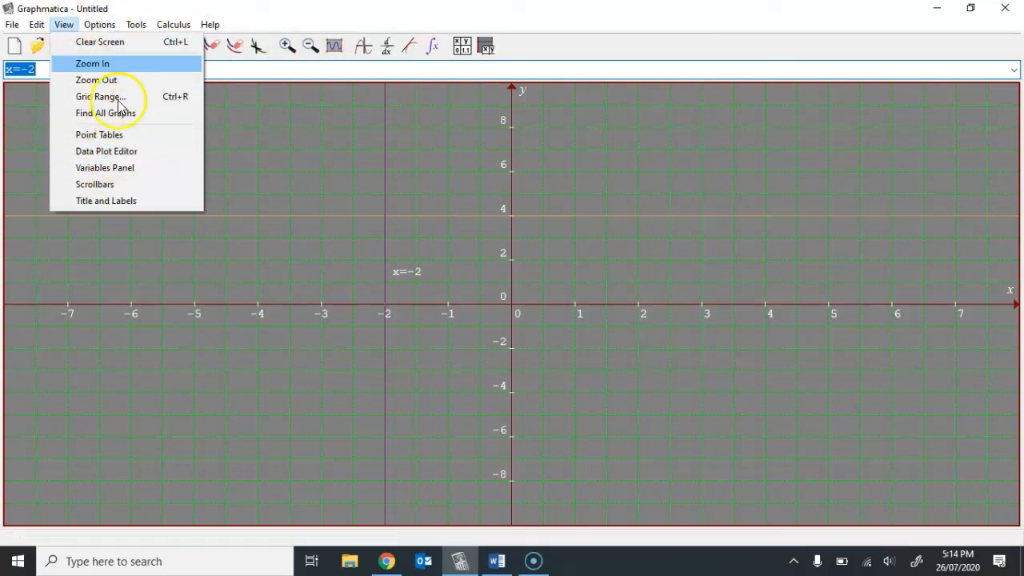
mouse_move(103, 26)
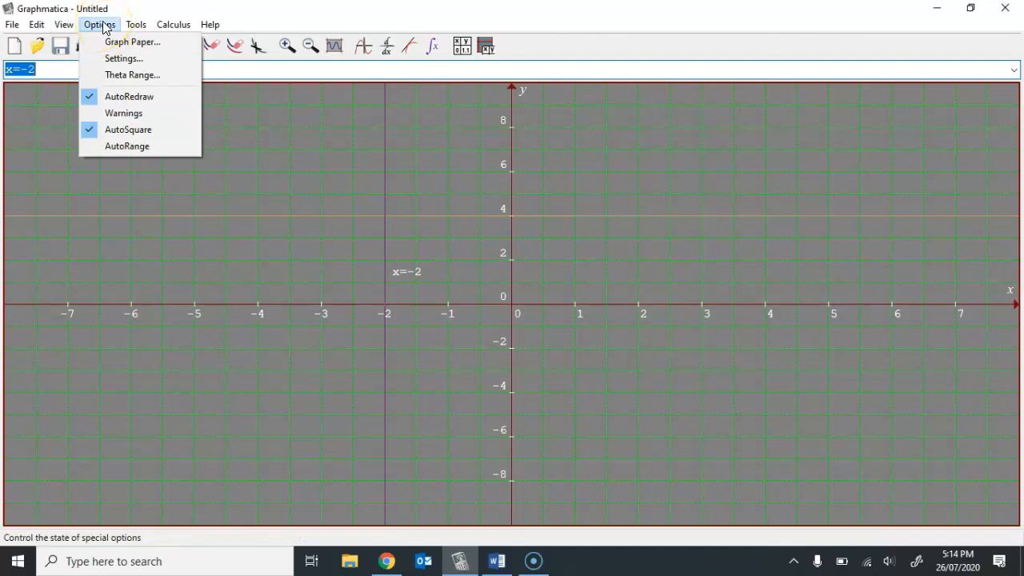
- Review the general options in the global settings, such as zoom factor and line drawing, and close them without changes
left_click(109, 61)
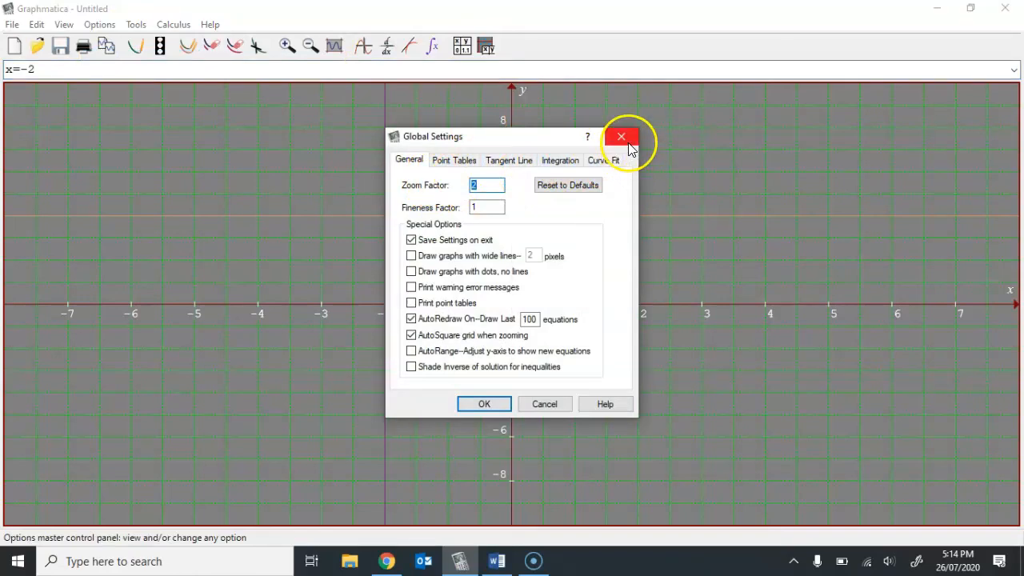
left_click(622, 136)
left_click(134, 25)
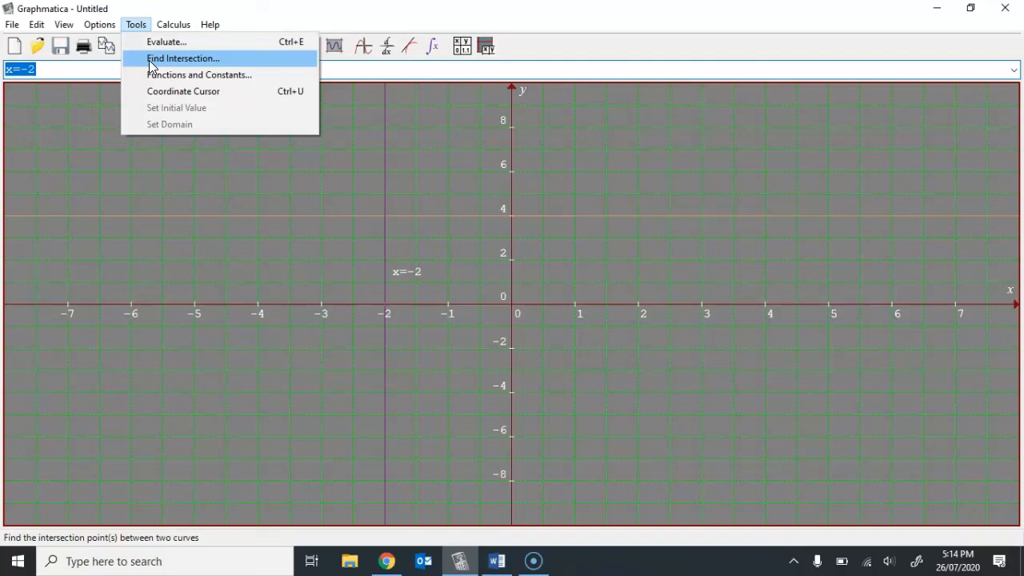
left_click(173, 25)
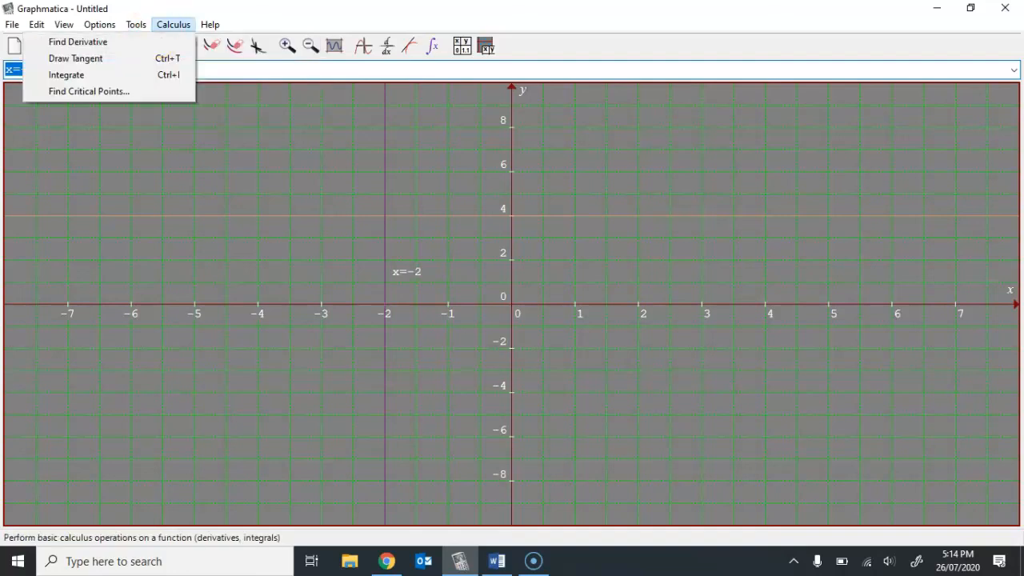
left_click(173, 25)
left_click(207, 24)
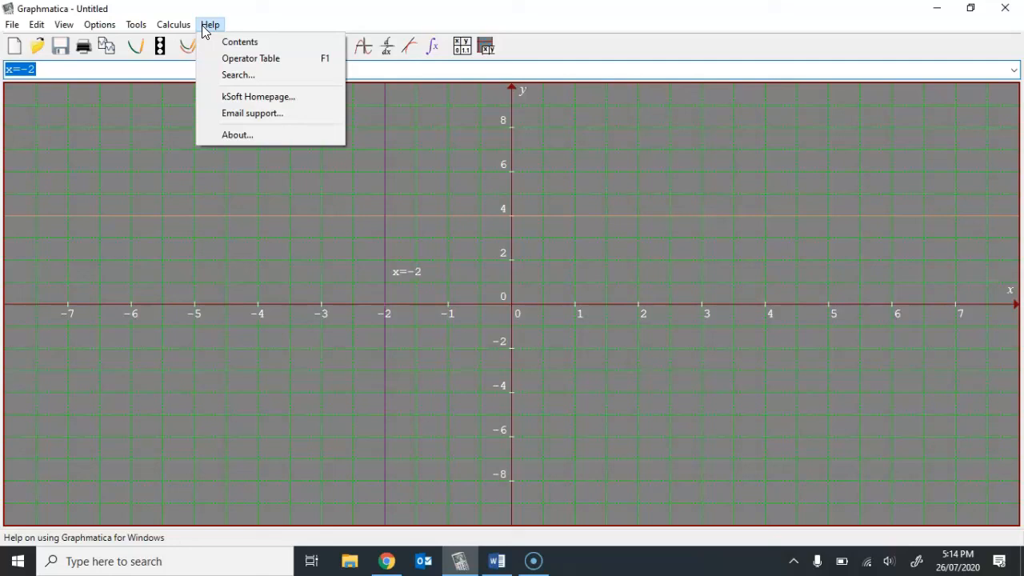
left_click(232, 75)
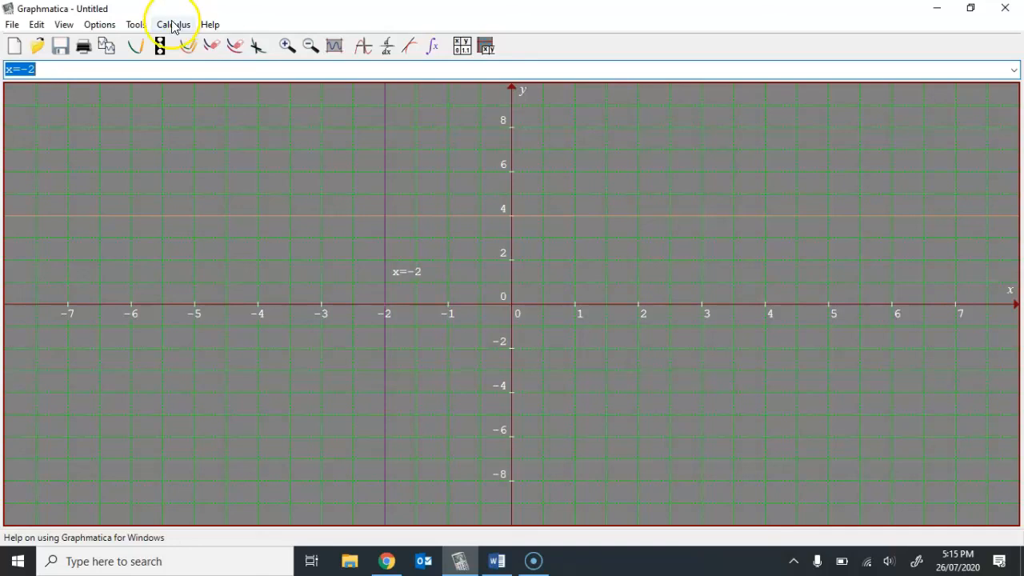
left_click(132, 70)
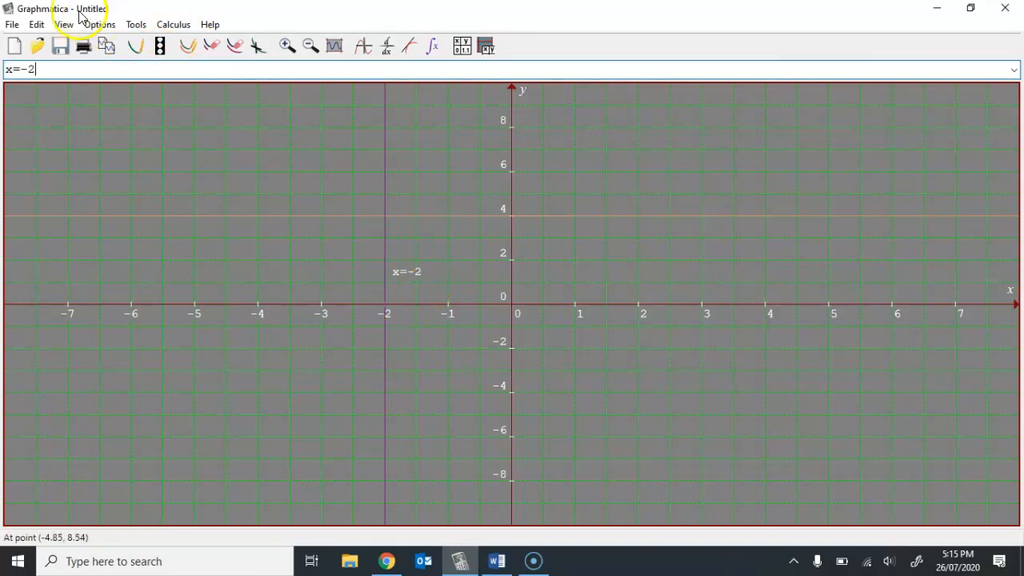
left_click(37, 24)
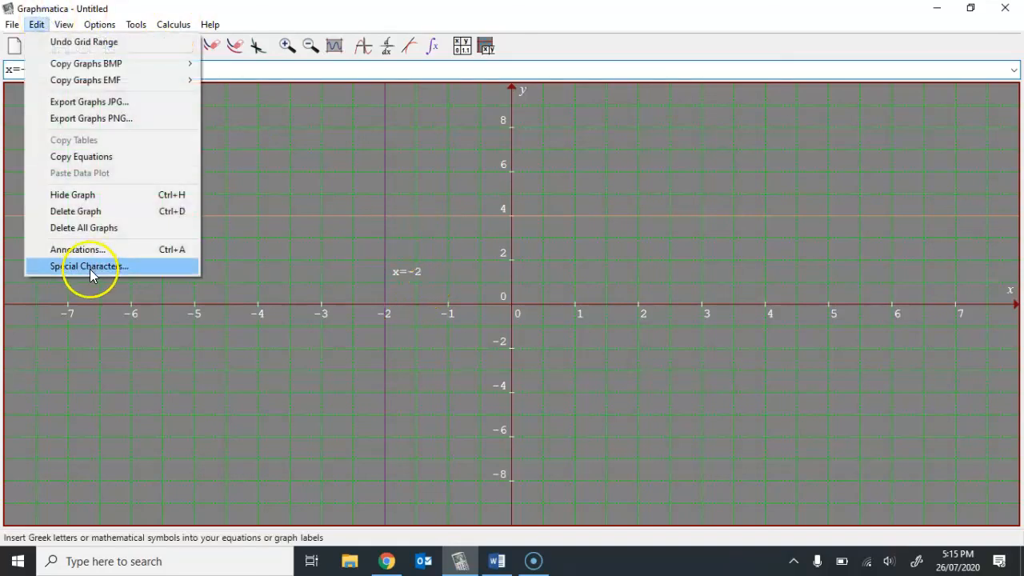
left_click(154, 8)
right_click(405, 275)
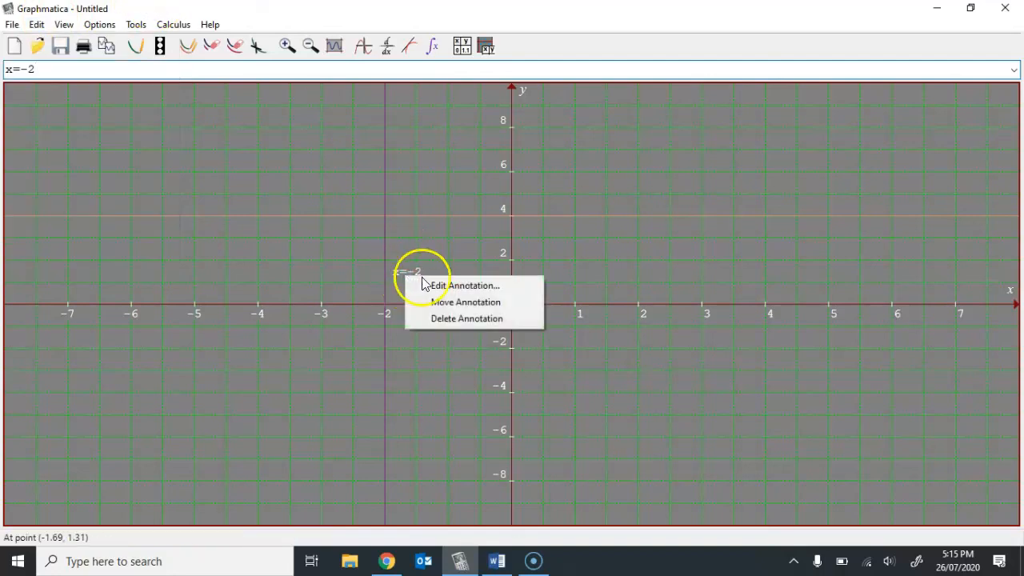
left_click(337, 273)
left_click(36, 24)
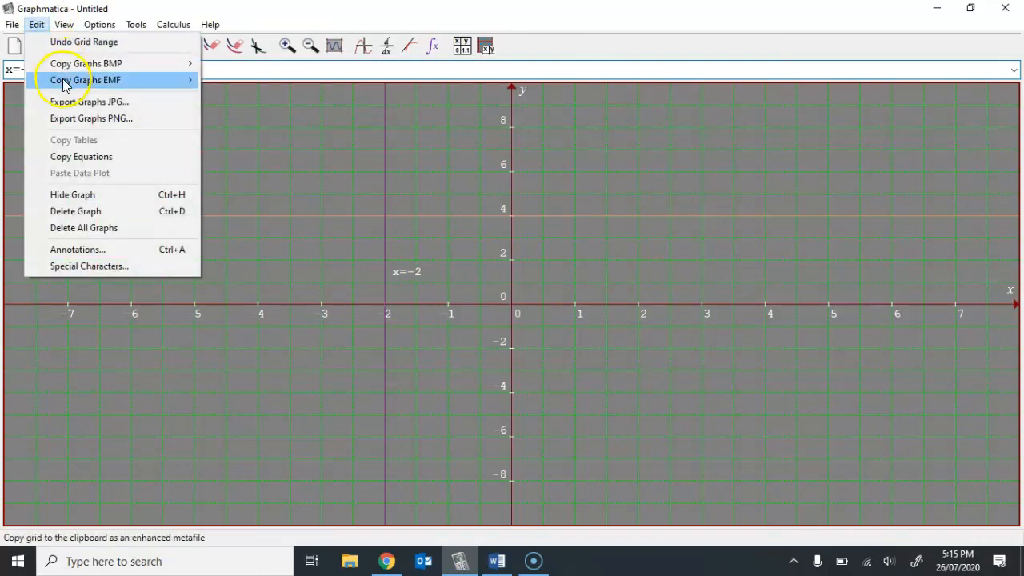
mouse_move(76, 64)
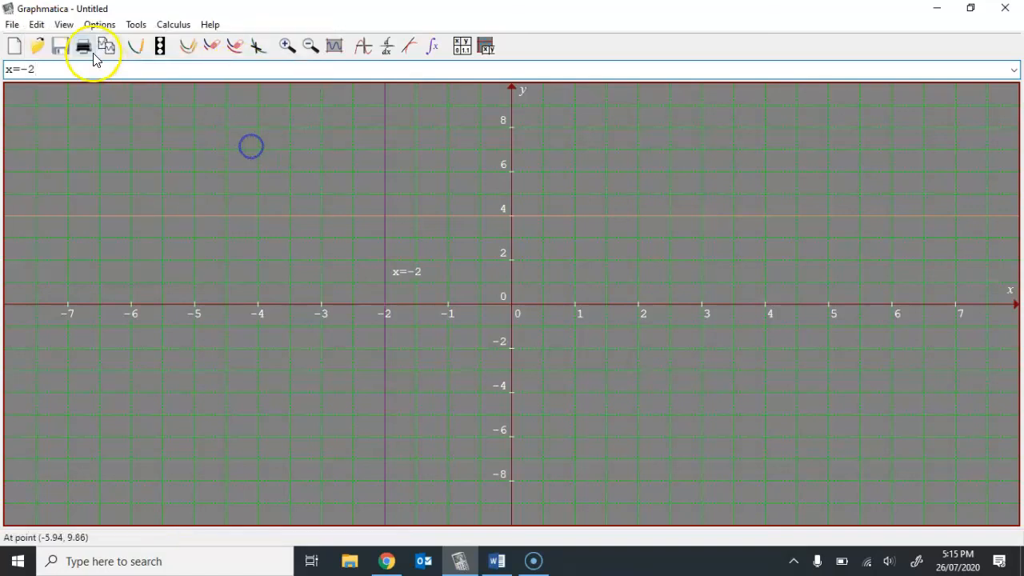
left_click(63, 26)
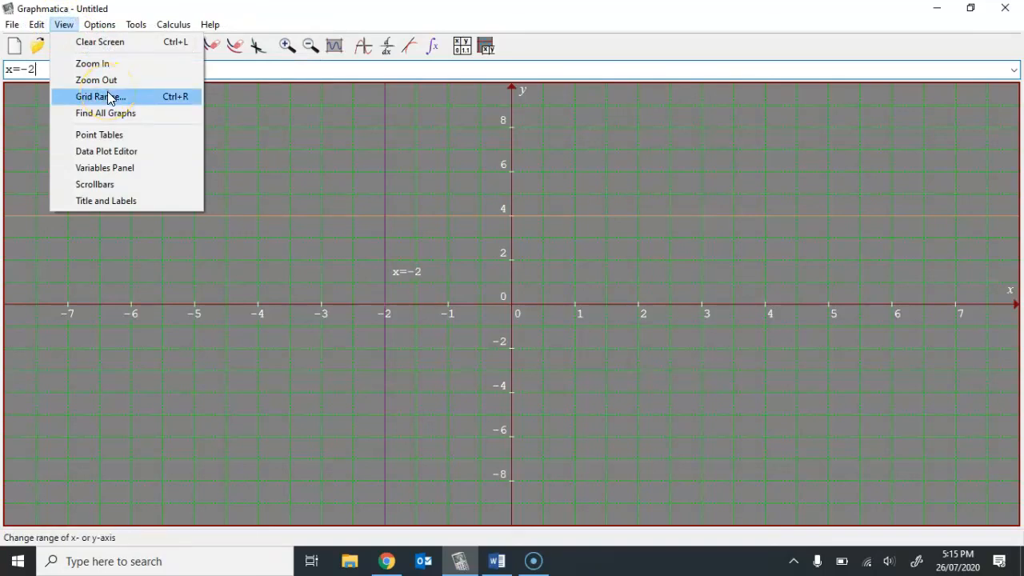
left_click(269, 149)
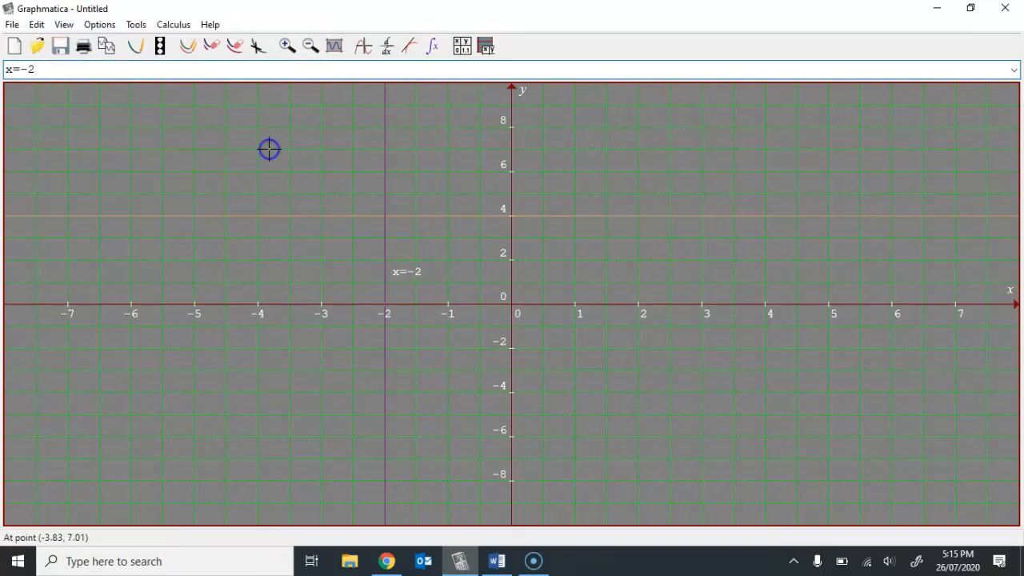
left_click(30, 540)
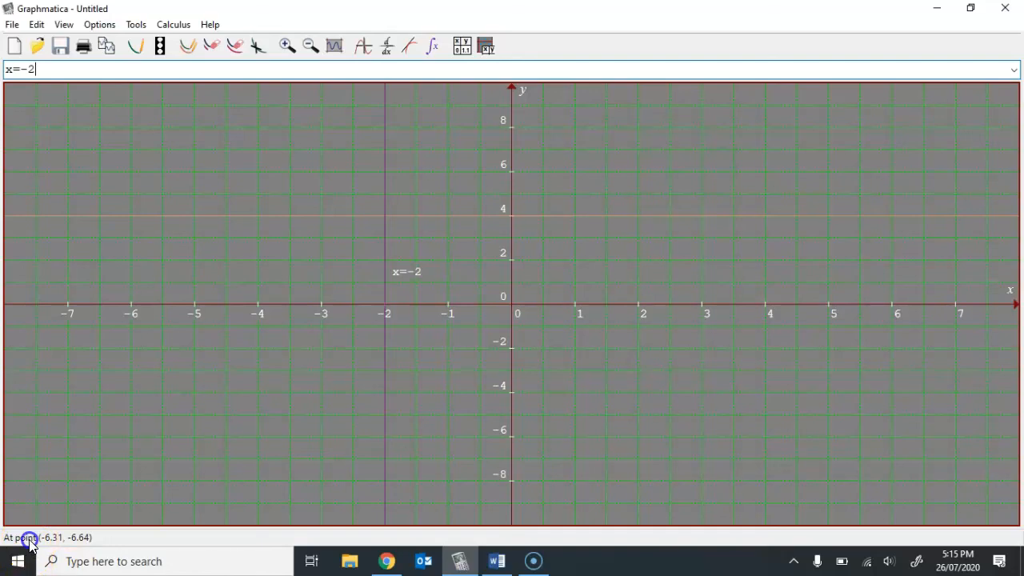